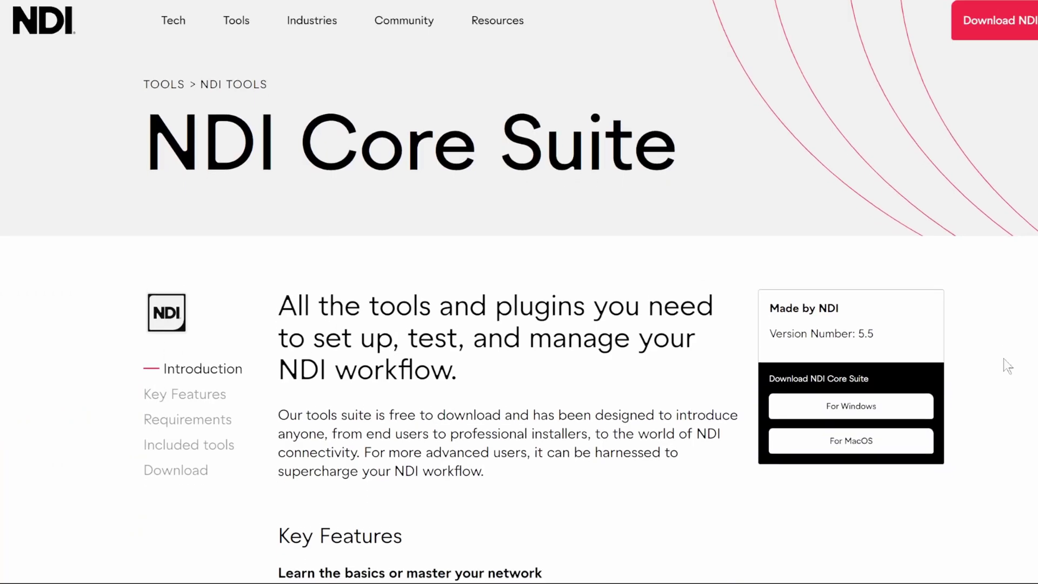
Scroll the NDI Core Suite page past Key Features, Requirements and Included tools to Download
{"action": "scroll", "coordinate": [1006, 365], "scroll_direction": "down", "scroll_amount": 2}
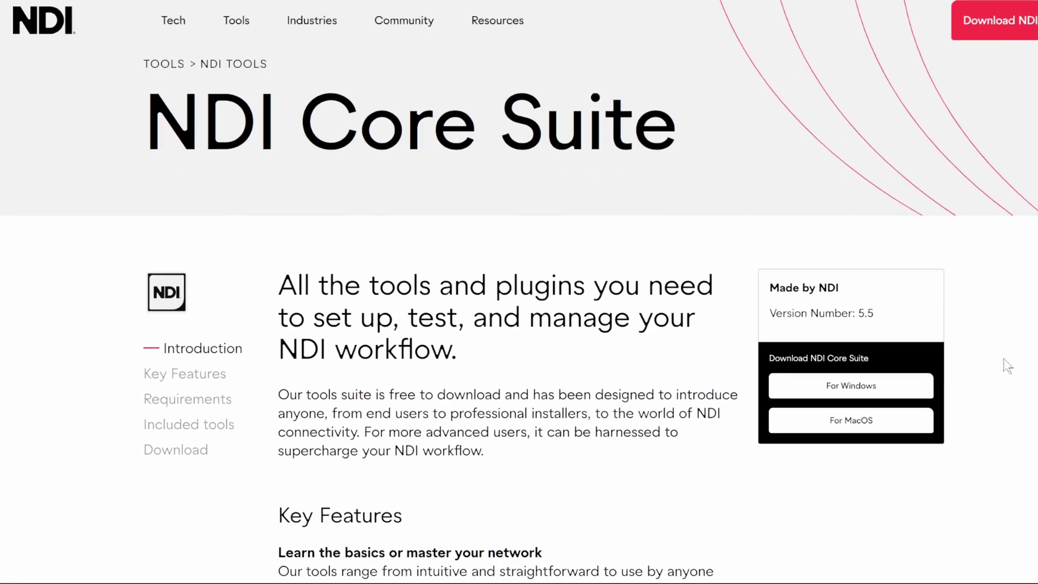
{"action": "scroll", "coordinate": [1003, 358], "scroll_direction": "down", "scroll_amount": 3}
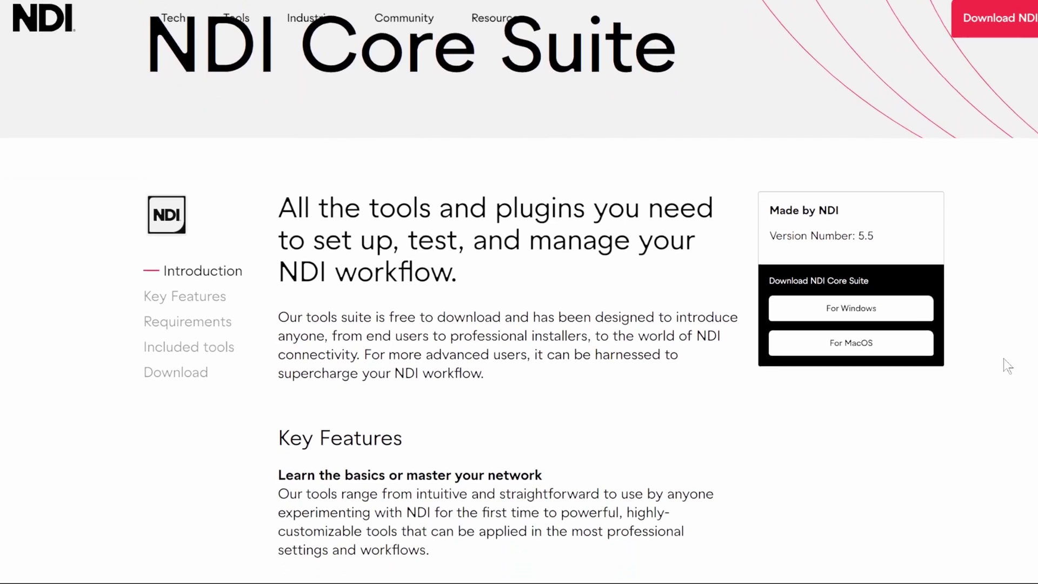
{"action": "scroll", "coordinate": [1003, 358], "scroll_direction": "down", "scroll_amount": 4}
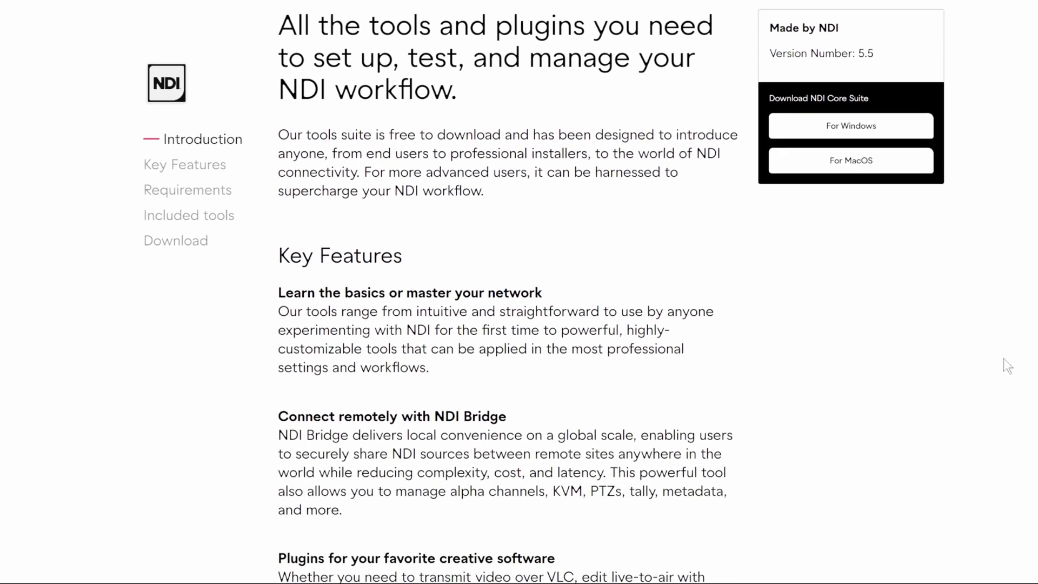
{"action": "scroll", "coordinate": [1003, 358], "scroll_direction": "down", "scroll_amount": 6}
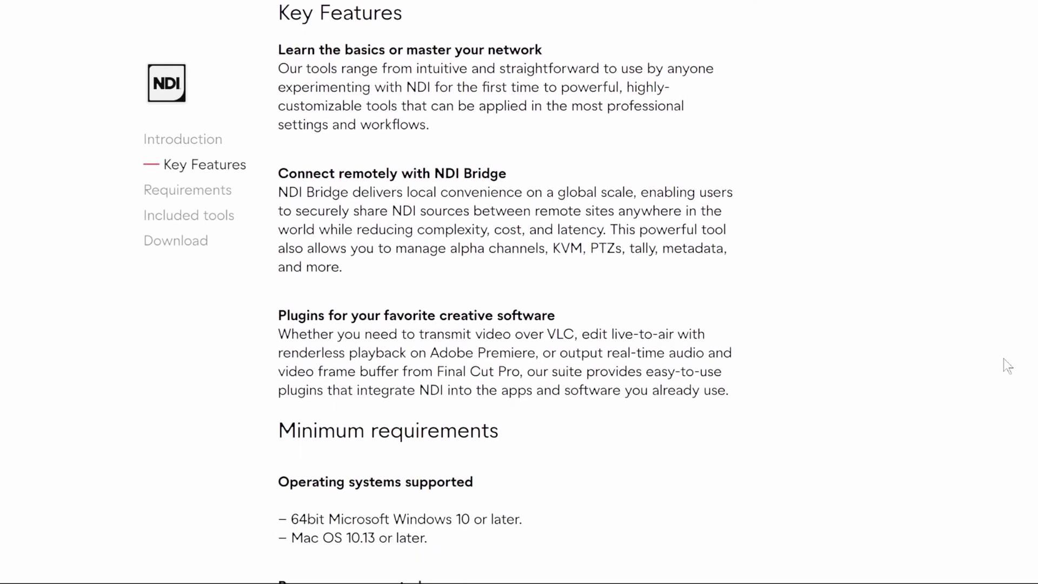
{"action": "scroll", "coordinate": [1003, 357], "scroll_direction": "down", "scroll_amount": 2}
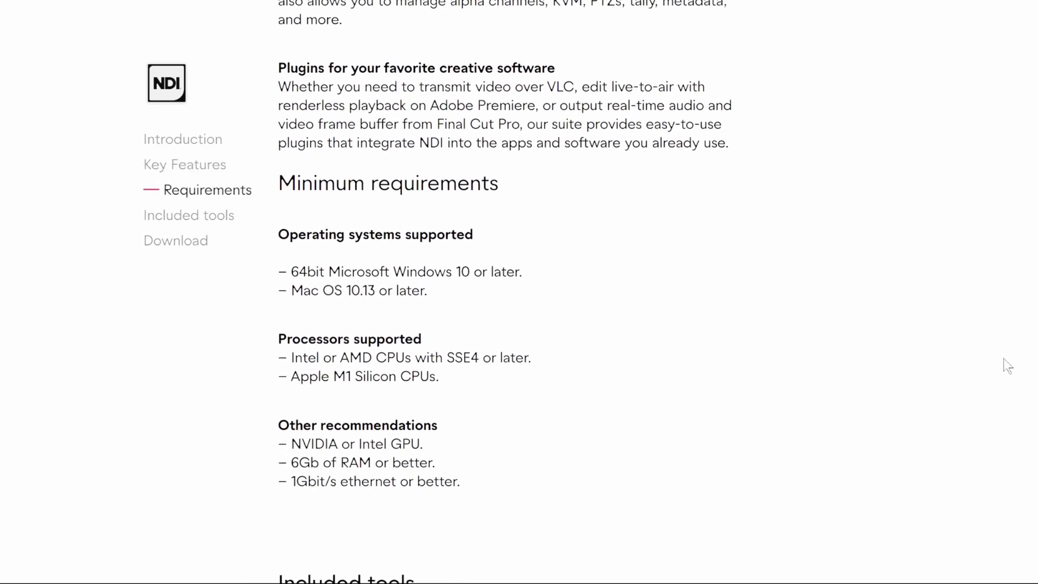
{"action": "scroll", "coordinate": [1003, 358], "scroll_direction": "down", "scroll_amount": 3}
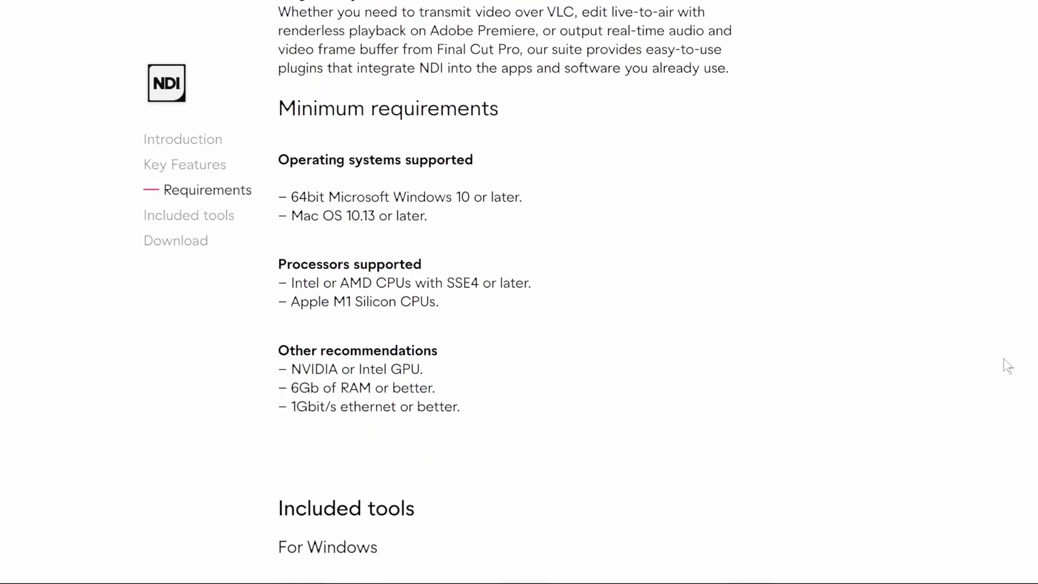
{"action": "scroll", "coordinate": [1003, 358], "scroll_direction": "down", "scroll_amount": 14}
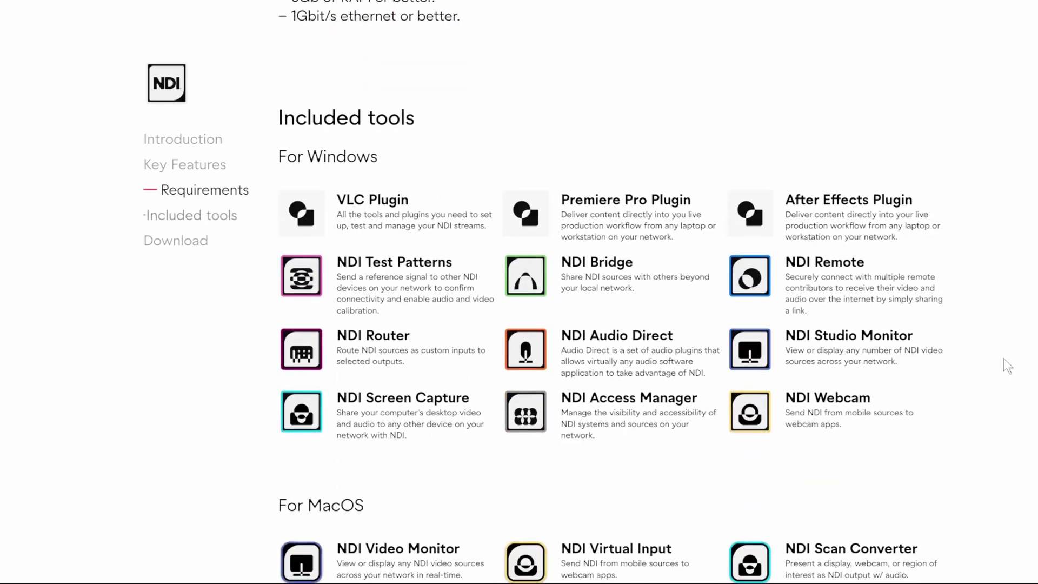
{"action": "scroll", "coordinate": [1003, 357], "scroll_direction": "down", "scroll_amount": 5}
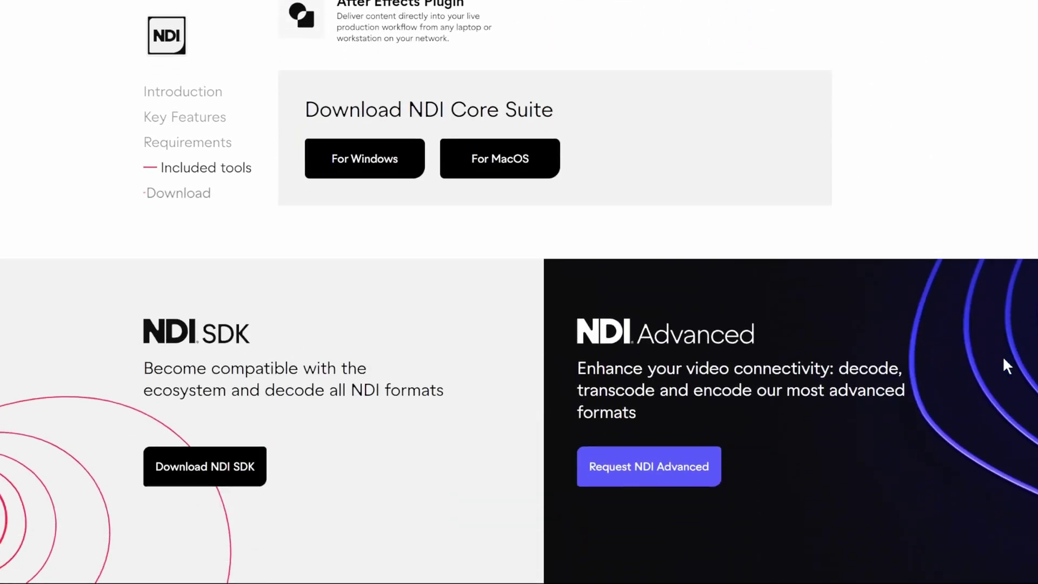
{"action": "scroll", "coordinate": [1002, 356], "scroll_direction": "up", "scroll_amount": 4}
{"action": "scroll", "coordinate": [1002, 356], "scroll_direction": "down", "scroll_amount": 10}
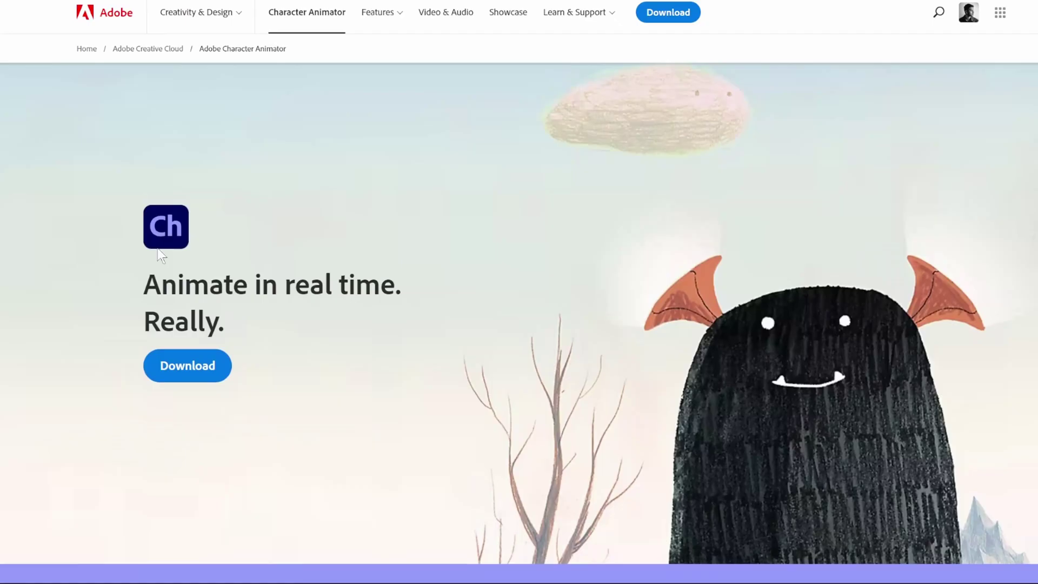
Scroll the Character Animator product page past Starter mode down to the pro features section
{"action": "scroll", "coordinate": [157, 247], "scroll_direction": "down", "scroll_amount": 3}
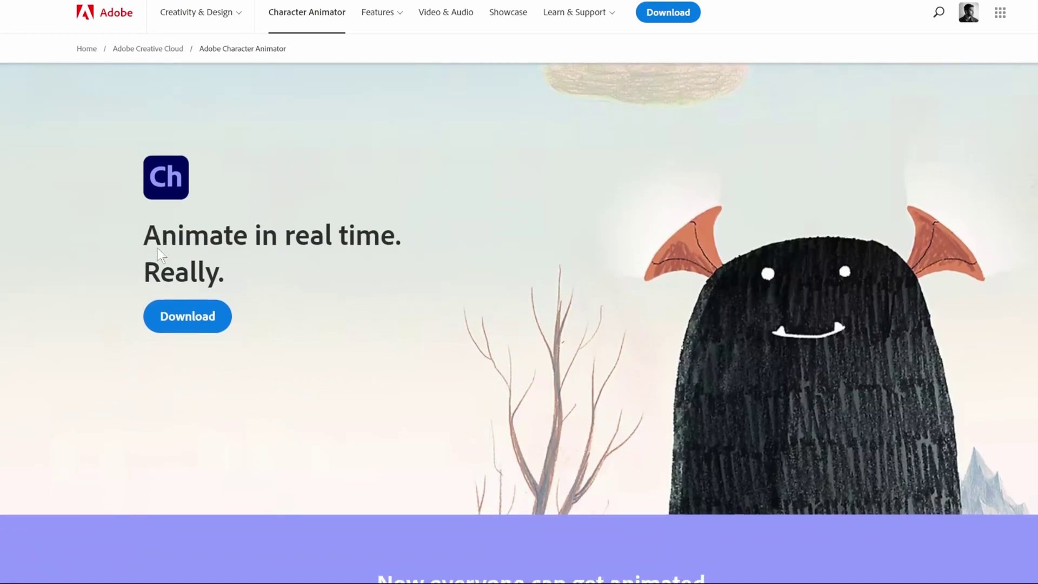
{"action": "scroll", "coordinate": [157, 250], "scroll_direction": "down", "scroll_amount": 4}
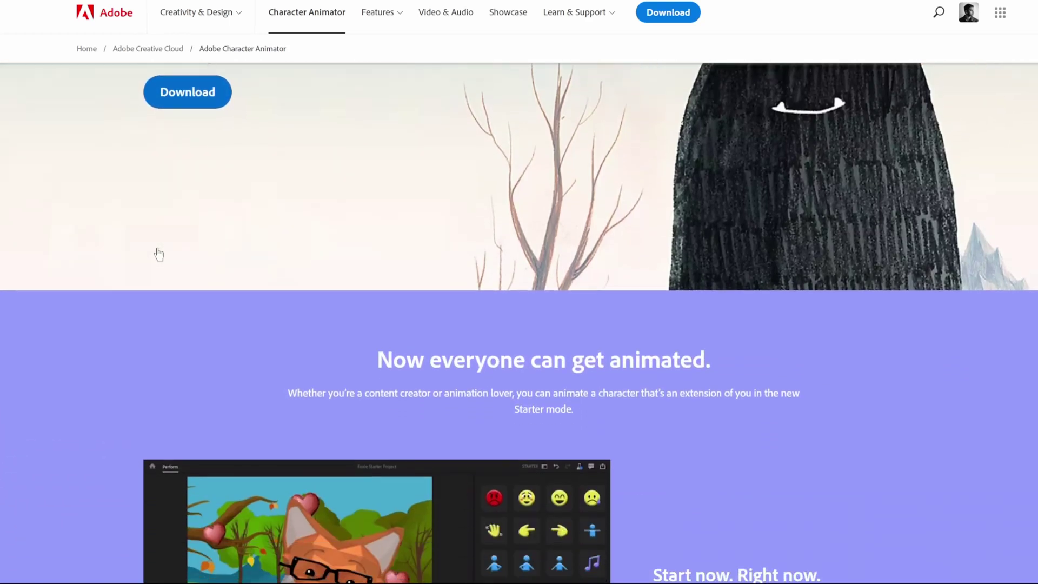
{"action": "scroll", "coordinate": [157, 249], "scroll_direction": "down", "scroll_amount": 4}
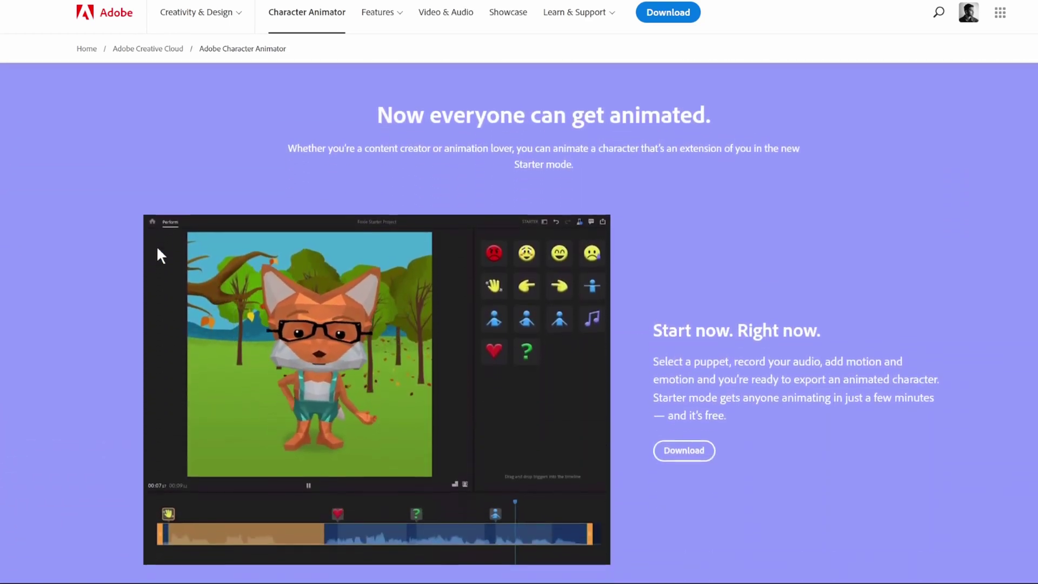
{"action": "scroll", "coordinate": [157, 249], "scroll_direction": "down", "scroll_amount": 2}
{"action": "scroll", "coordinate": [158, 247], "scroll_direction": "down", "scroll_amount": 8}
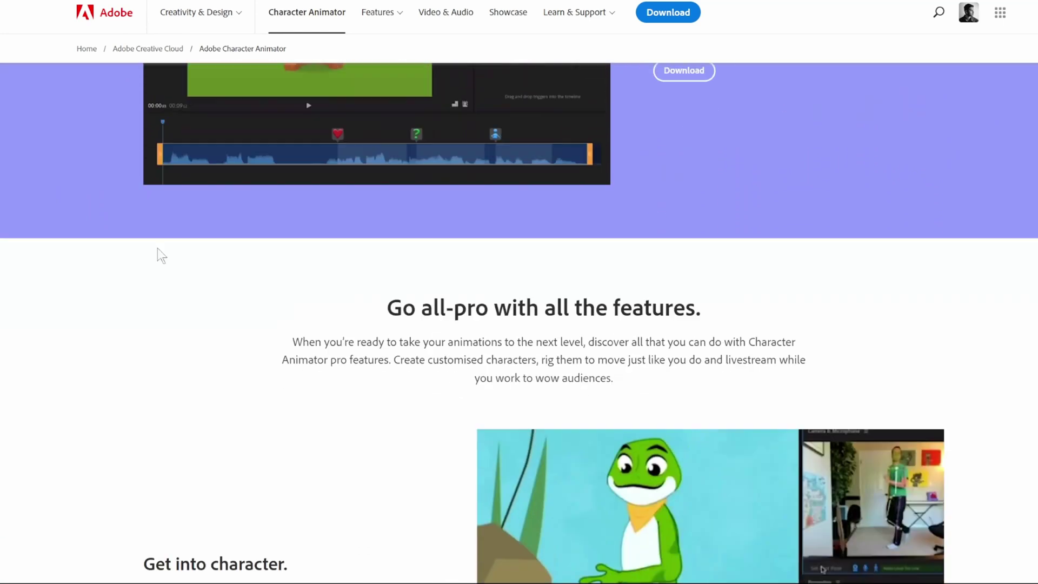
{"action": "scroll", "coordinate": [157, 248], "scroll_direction": "down", "scroll_amount": 8}
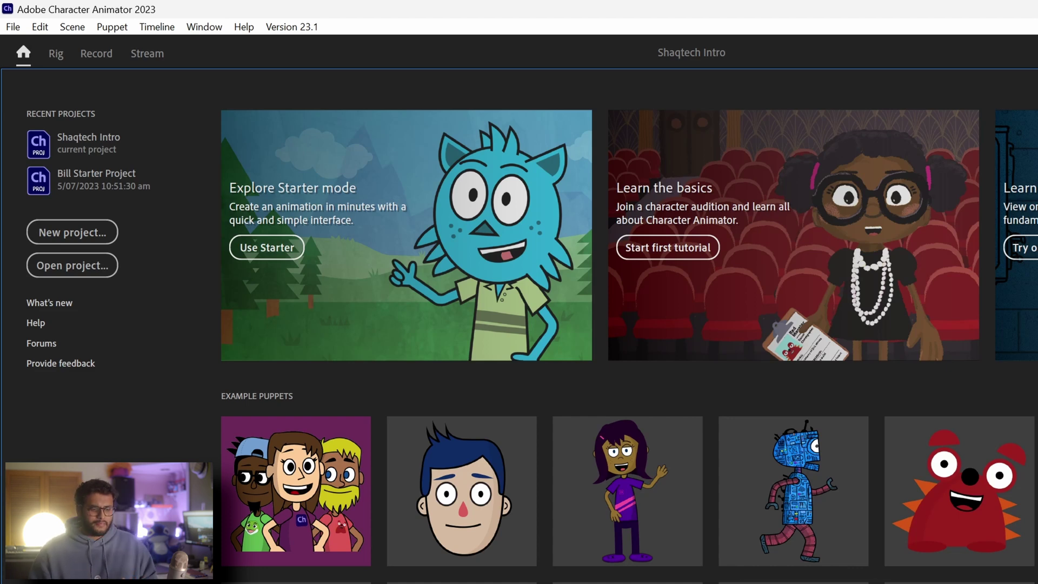
Browse the Home screen's Example Puppets, then launch Puppet Maker from its card
{"action": "scroll", "coordinate": [627, 362], "scroll_direction": "down", "scroll_amount": 5}
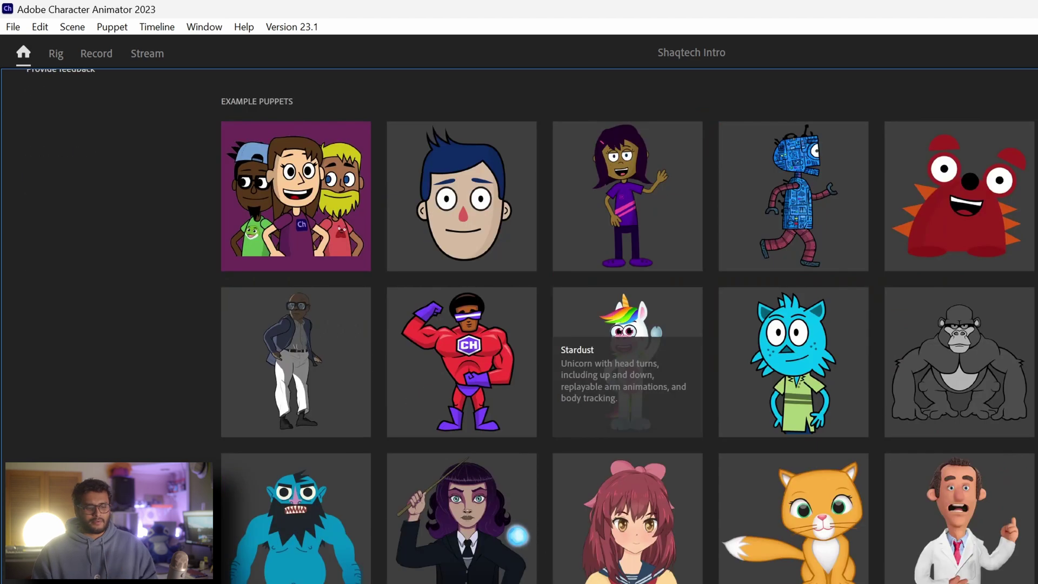
{"action": "scroll", "coordinate": [627, 324], "scroll_direction": "up", "scroll_amount": 5}
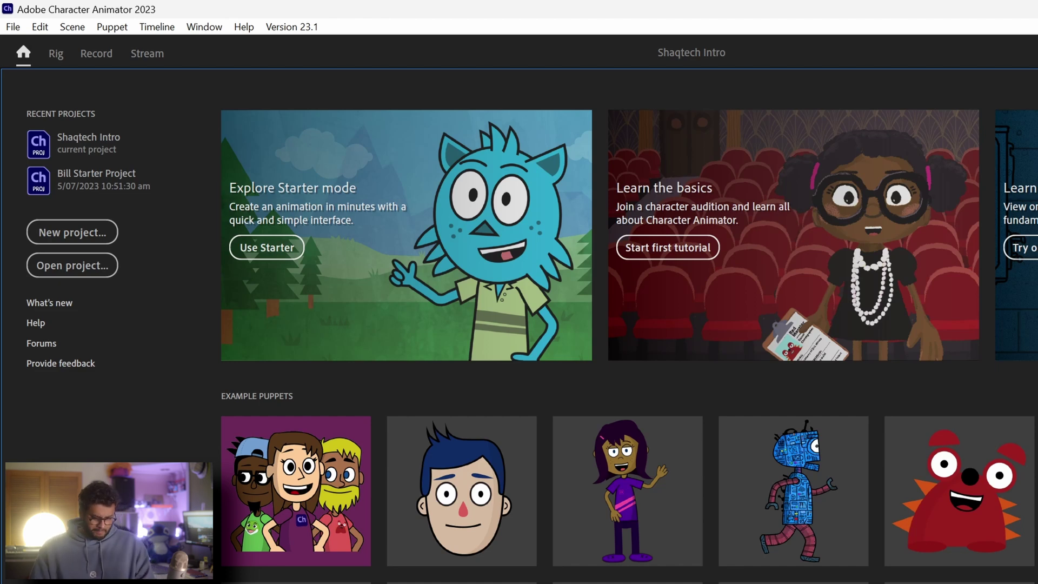
{"action": "mouse_move", "coordinate": [964, 498]}
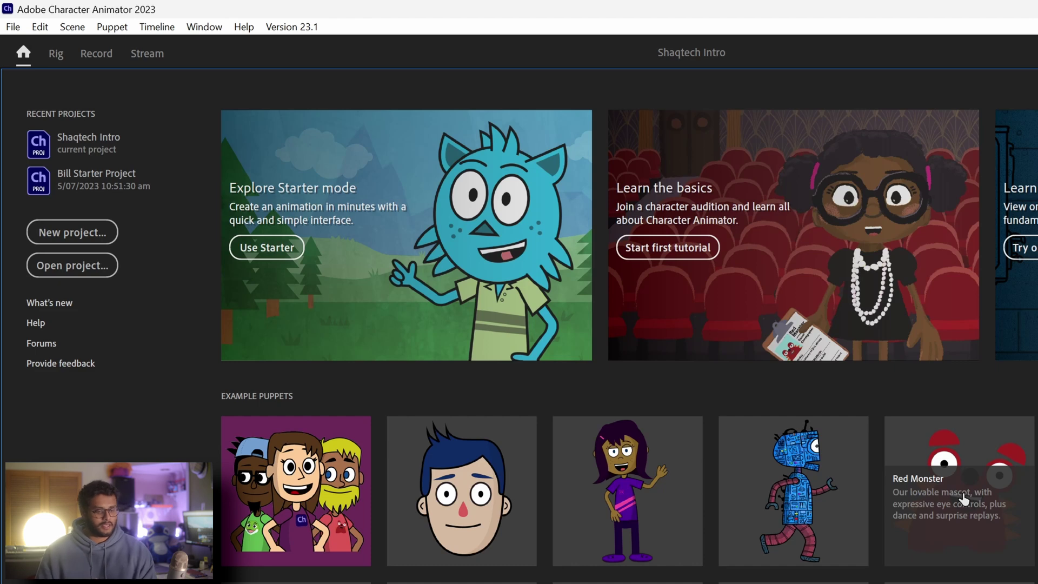
{"action": "scroll", "coordinate": [627, 346], "scroll_direction": "down", "scroll_amount": 5}
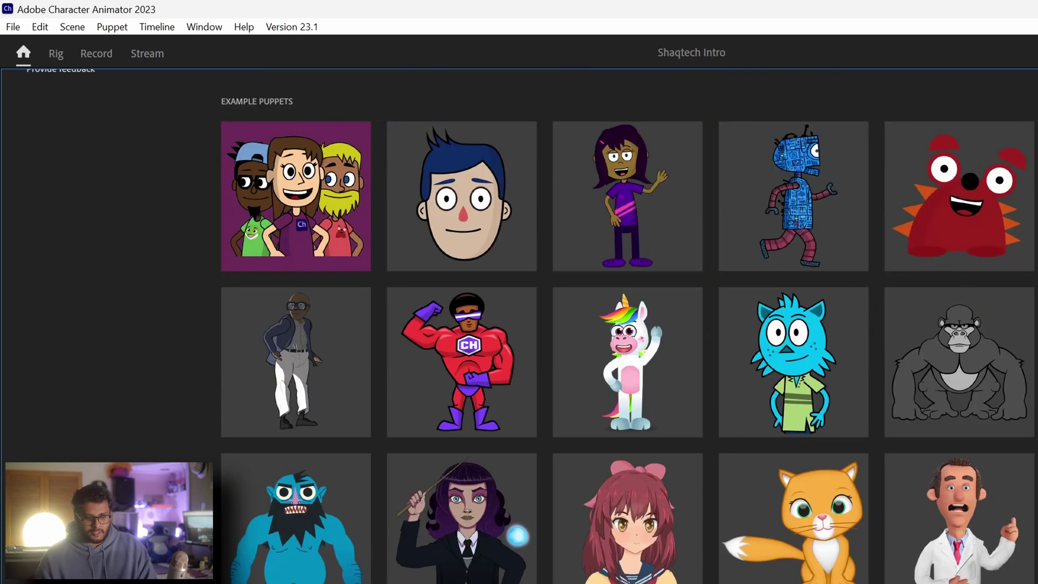
{"action": "scroll", "coordinate": [627, 346], "scroll_direction": "up", "scroll_amount": 5}
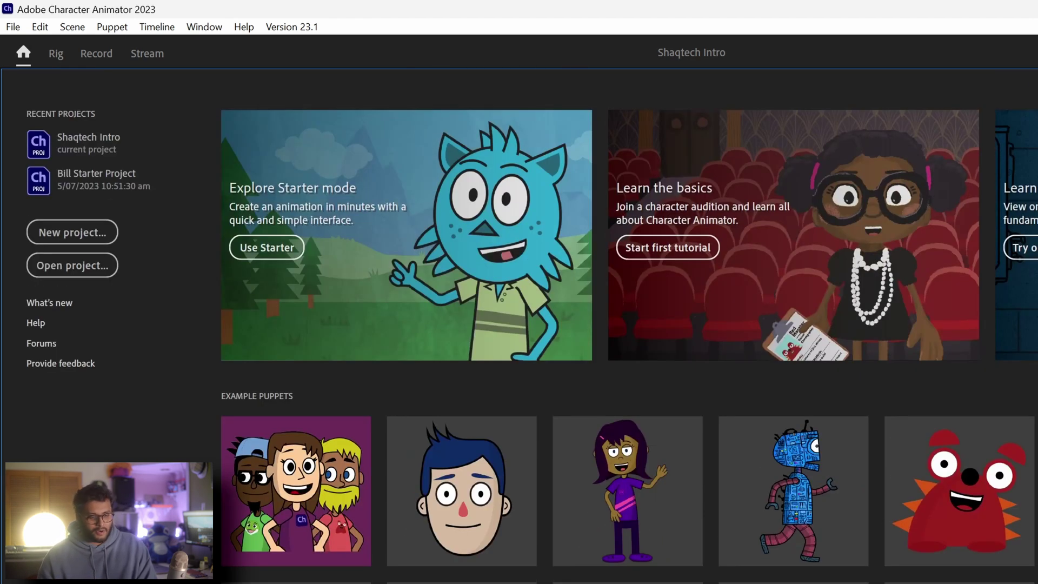
{"action": "mouse_move", "coordinate": [308, 503]}
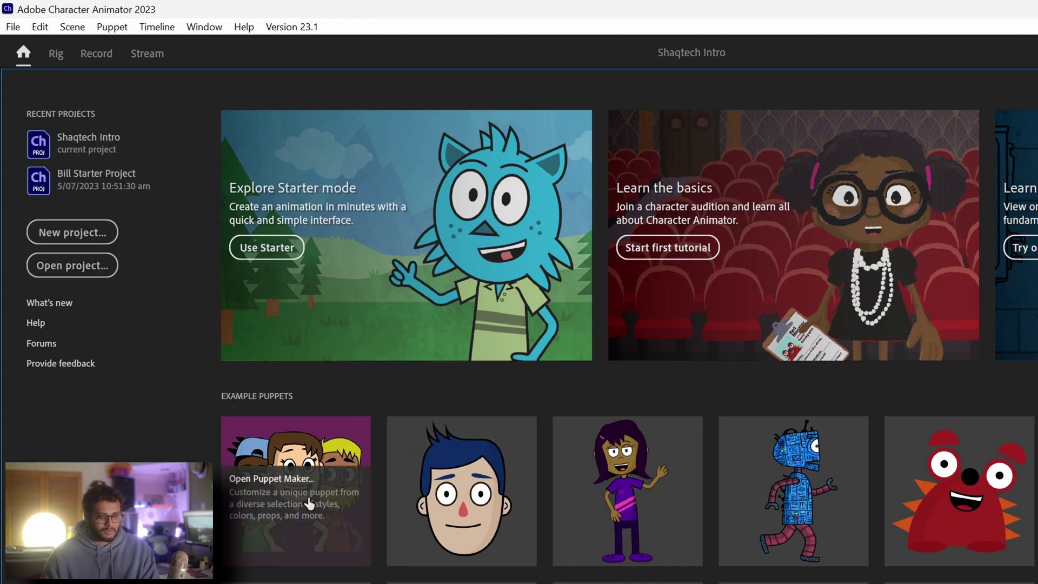
{"action": "left_click", "coordinate": [277, 527]}
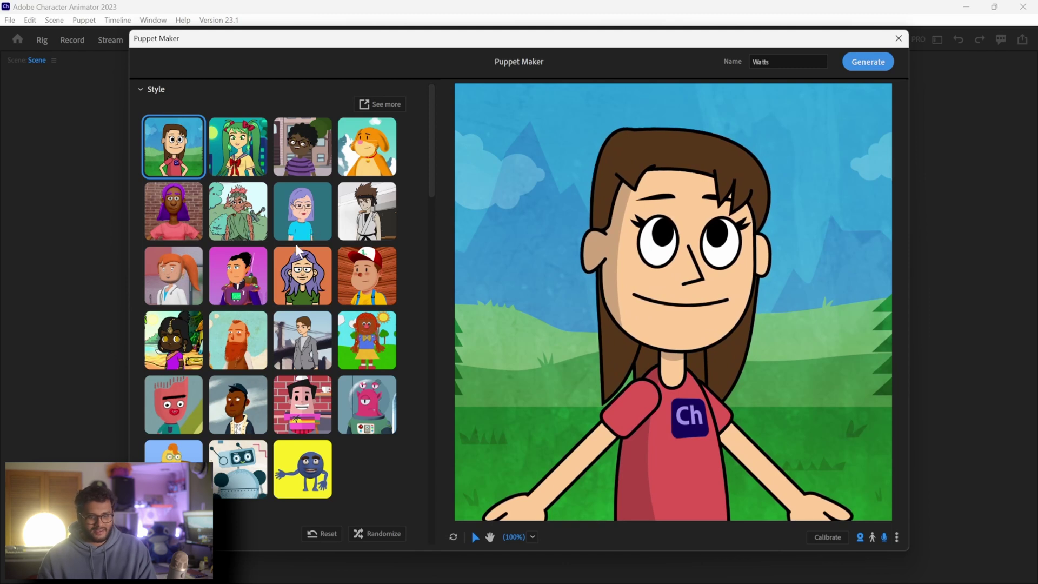
Pick the mustached-man style in the Style grid to turn the puppet into Proteus
{"action": "left_click", "coordinate": [290, 298]}
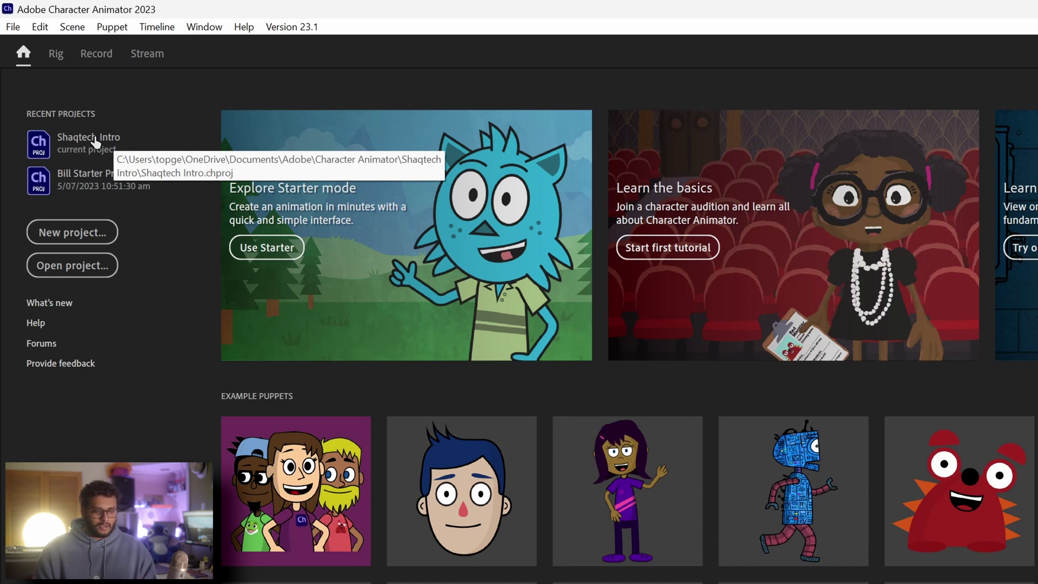
{"action": "scroll", "coordinate": [575, 505], "scroll_direction": "down", "scroll_amount": 5}
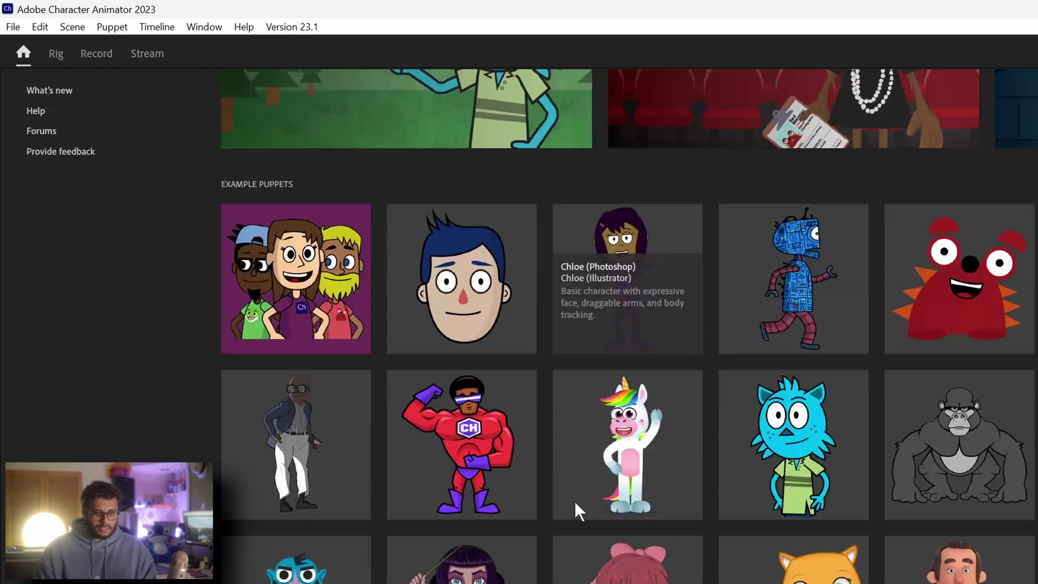
{"action": "scroll", "coordinate": [1026, 511], "scroll_direction": "up", "scroll_amount": 5}
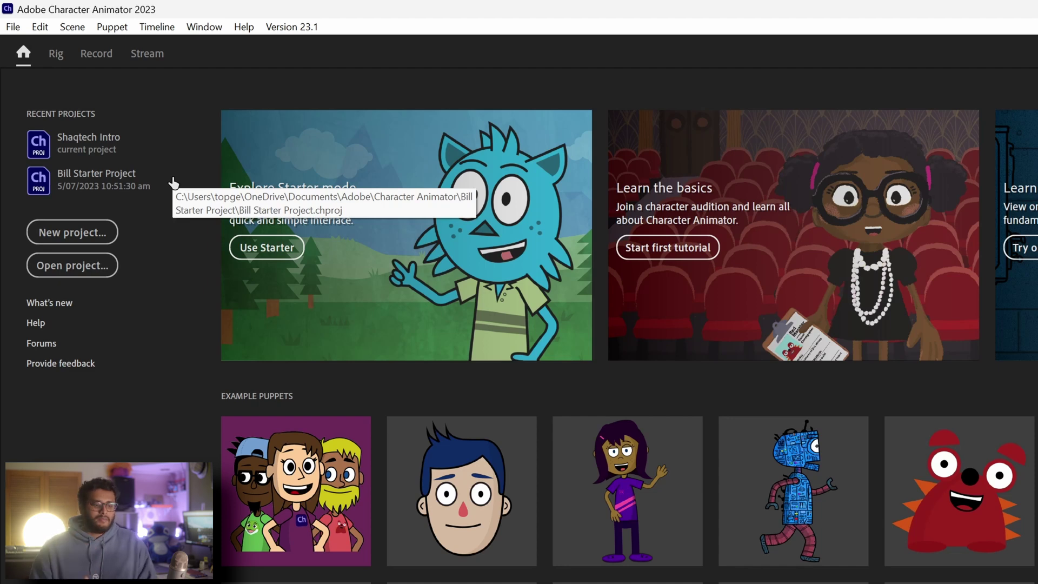
Open the Shaqtech Intro project from the Recent Projects list
{"action": "left_click", "coordinate": [100, 143]}
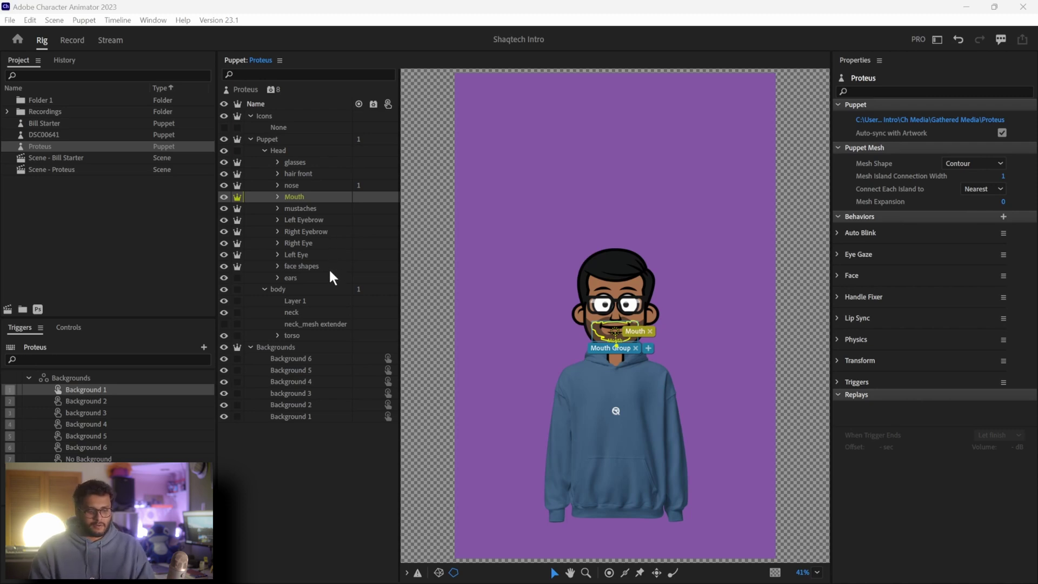
Inspect the Tags on the Left Eye, Head and Right Eye layers, then bring up Proteus's context menu
{"action": "left_click", "coordinate": [300, 255]}
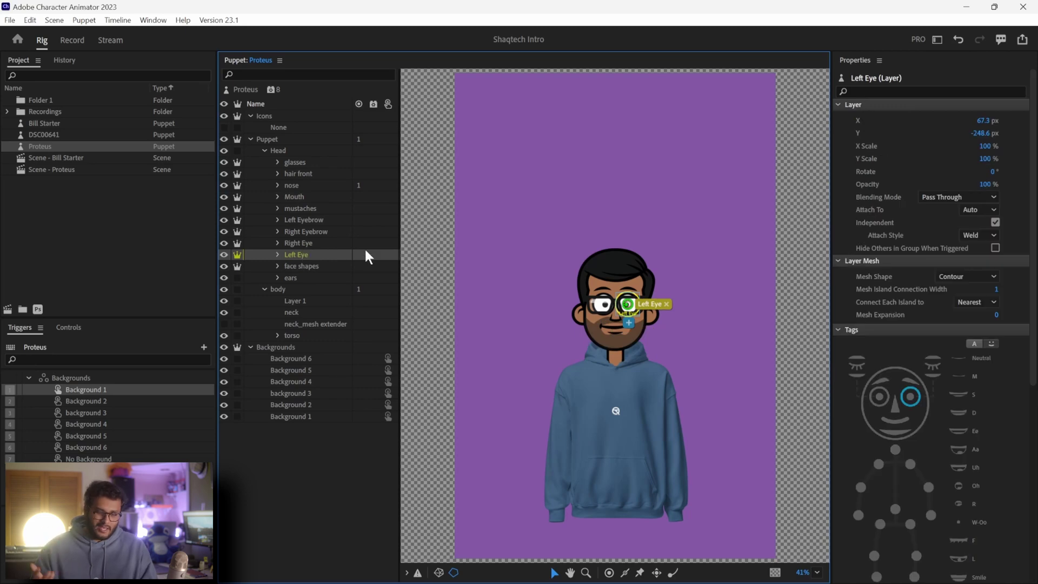
{"action": "left_click", "coordinate": [289, 150]}
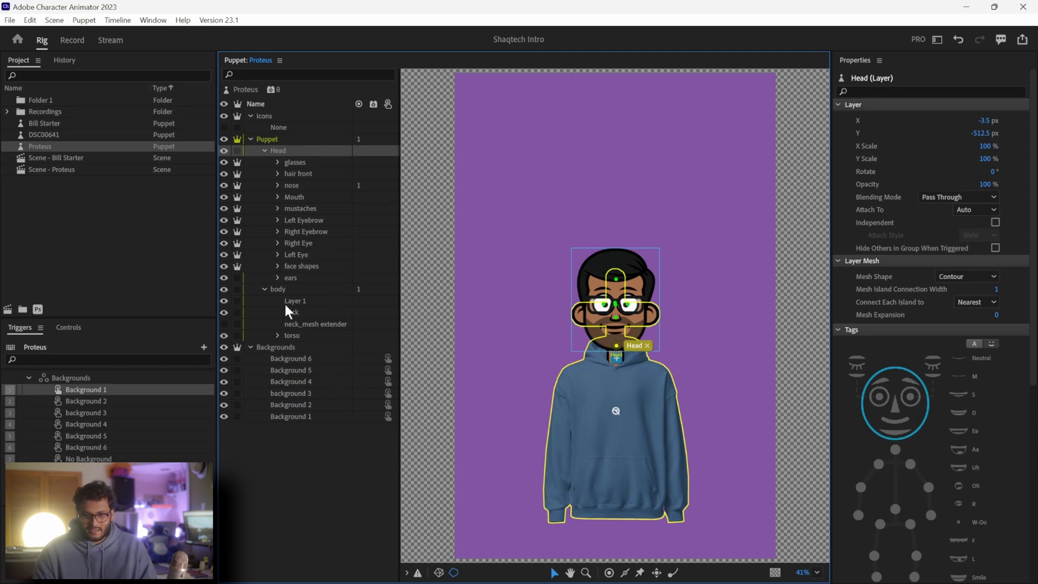
{"action": "left_click", "coordinate": [301, 243]}
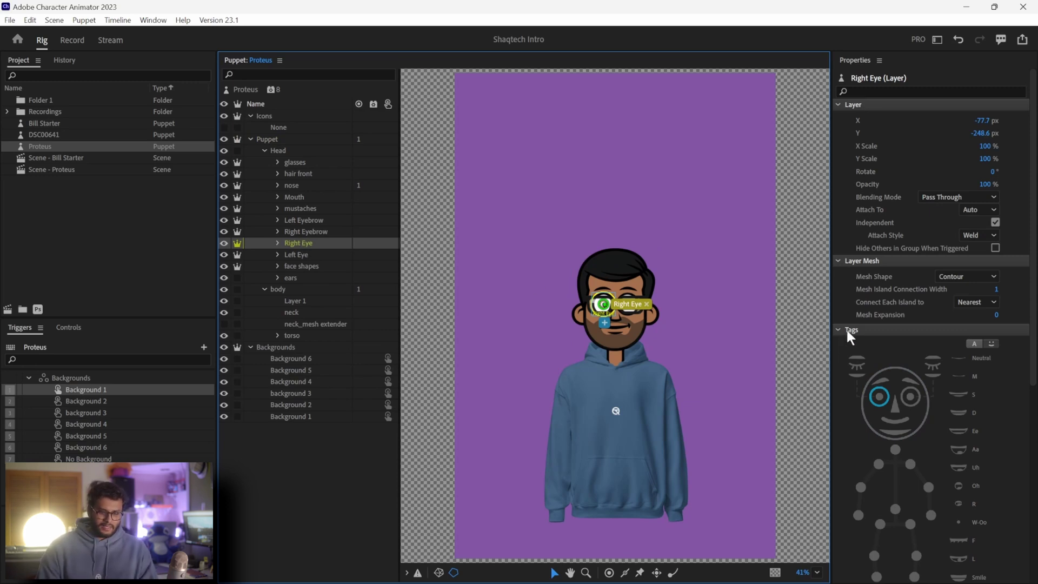
{"action": "scroll", "coordinate": [850, 150], "scroll_direction": "down", "scroll_amount": 6}
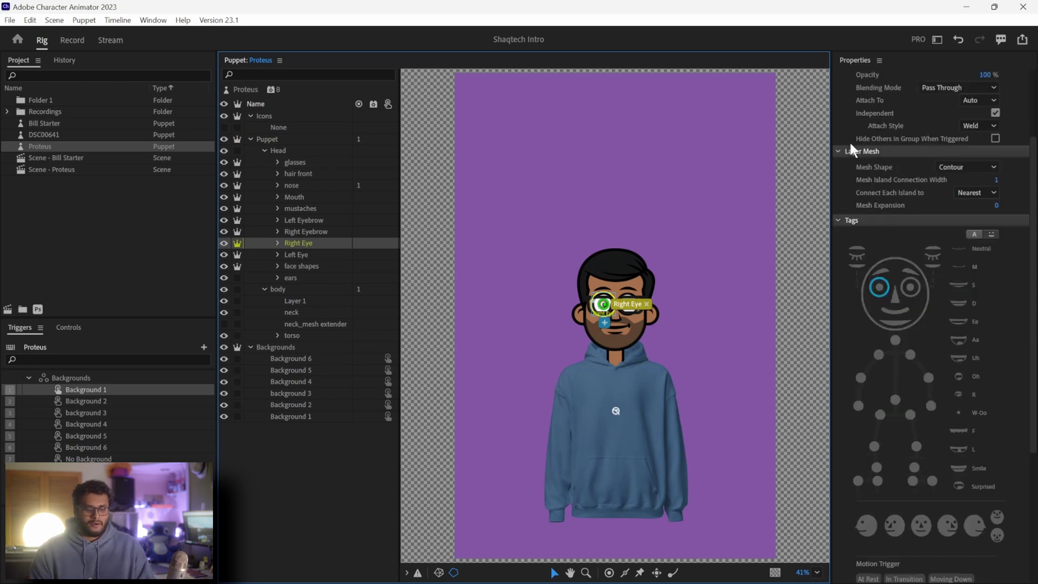
{"action": "scroll", "coordinate": [850, 152], "scroll_direction": "up", "scroll_amount": 6}
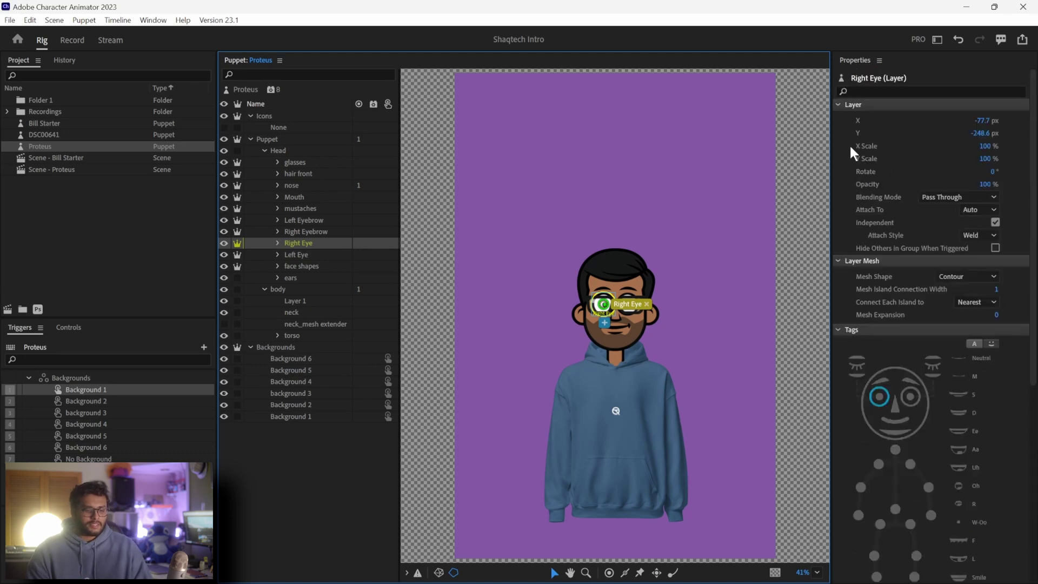
{"action": "left_click", "coordinate": [812, 169]}
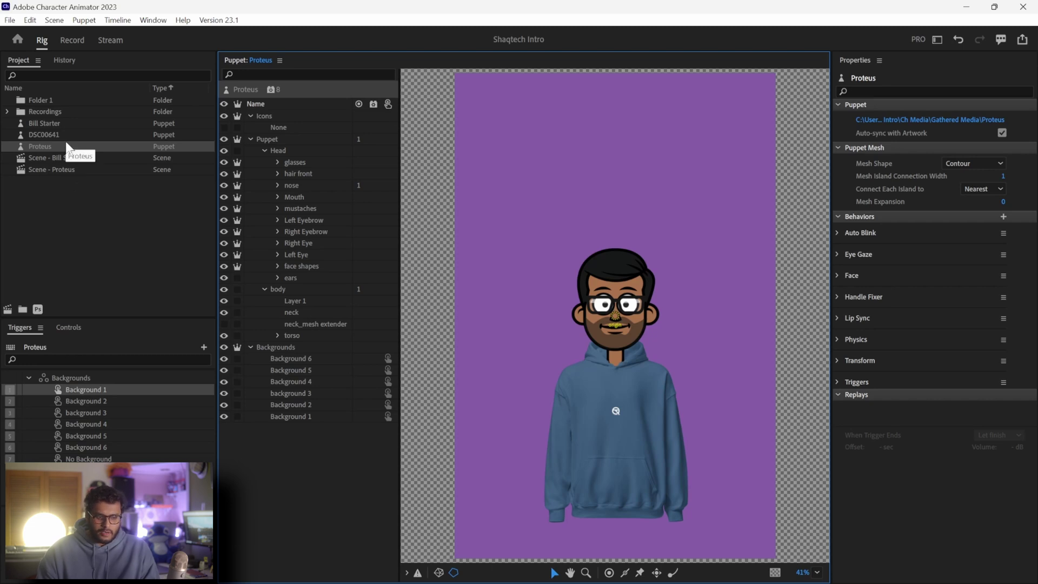
{"action": "right_click", "coordinate": [37, 146]}
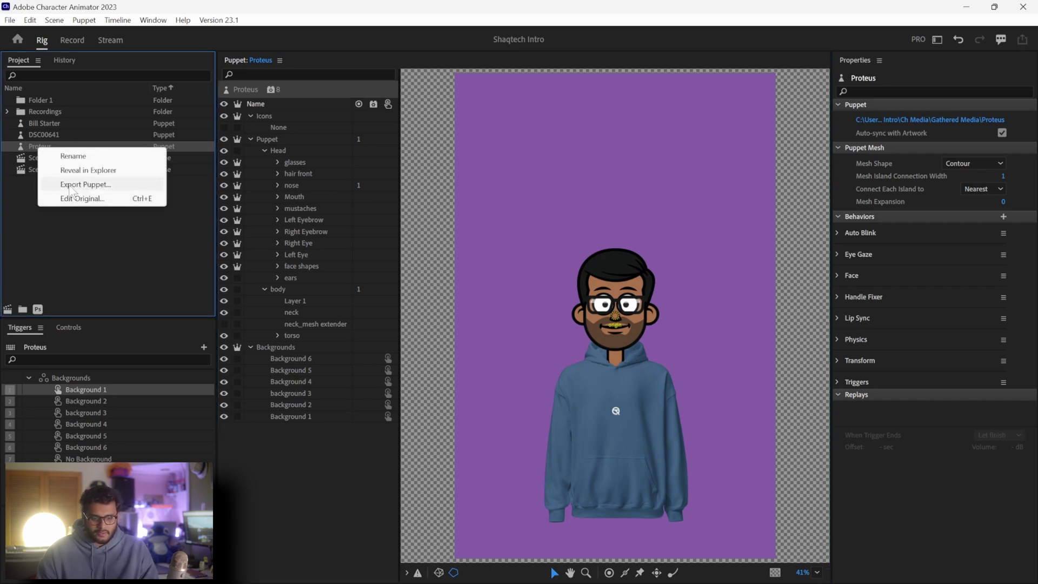
Reveal the Proteus artwork file in the Gathered Media folder, then close Explorer
{"action": "left_click", "coordinate": [83, 171]}
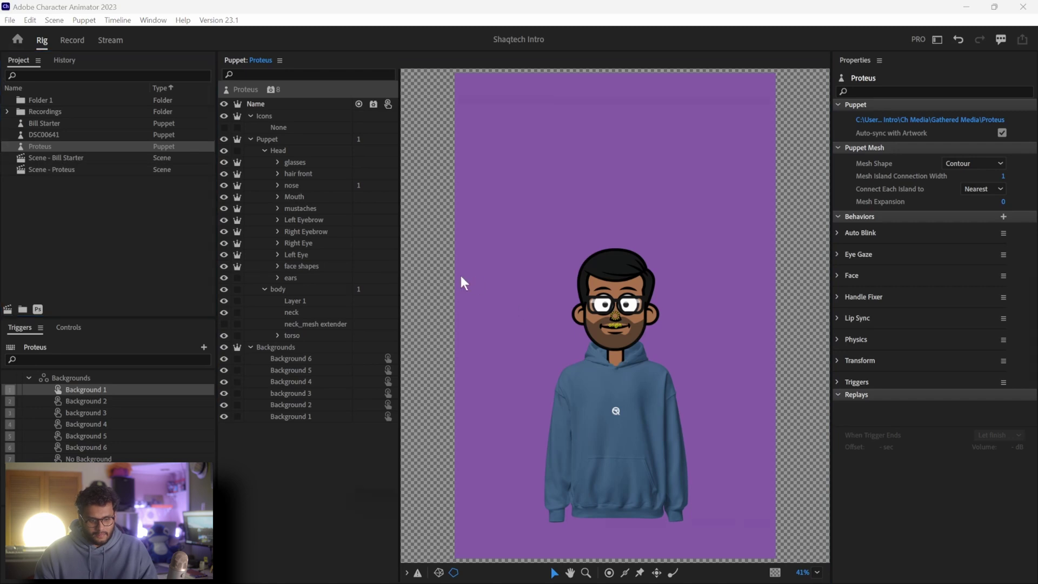
{"action": "scroll", "coordinate": [533, 455], "scroll_direction": "down", "scroll_amount": 2}
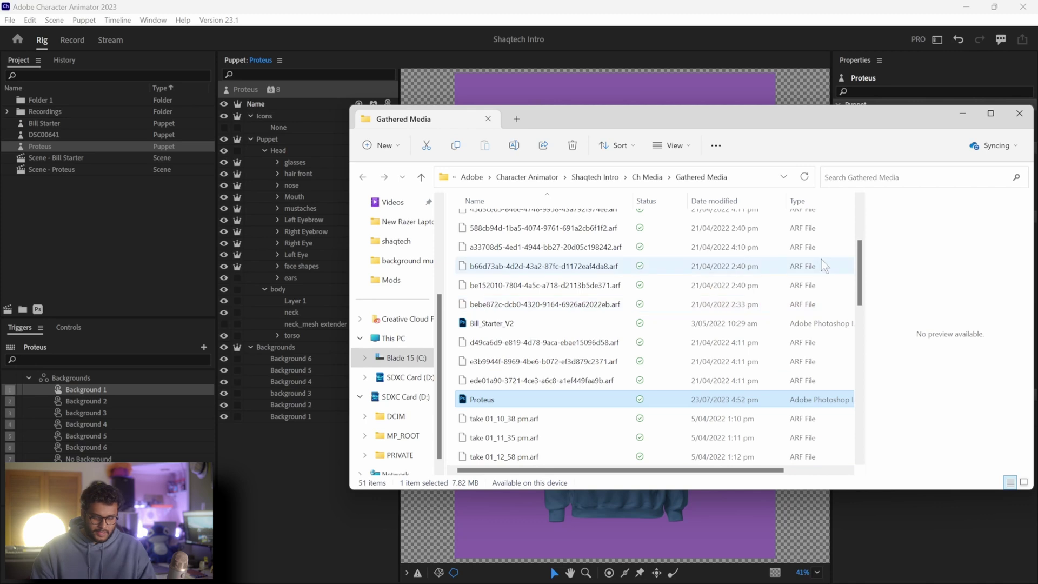
{"action": "left_click", "coordinate": [1019, 113]}
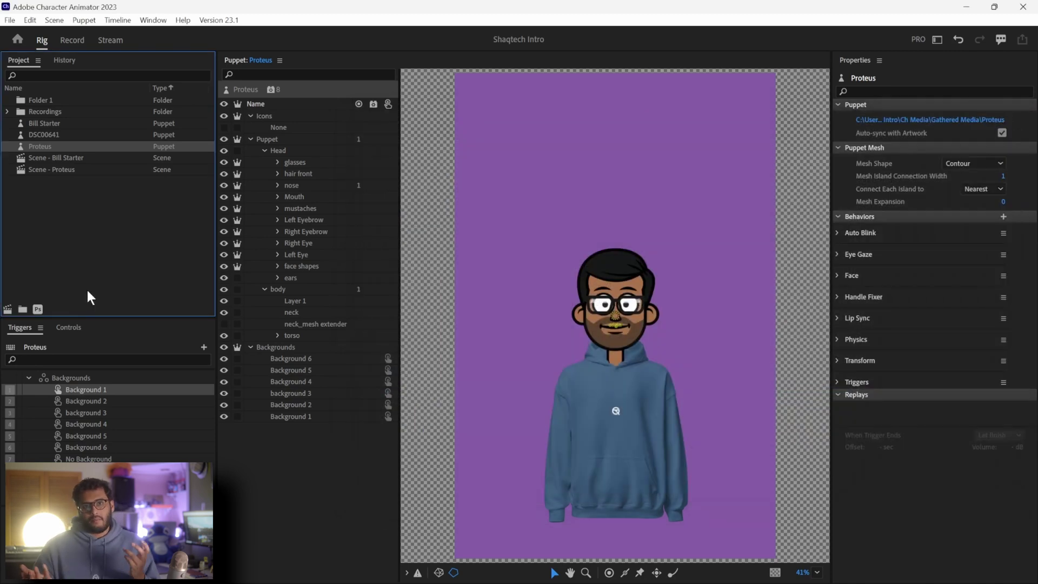
Launch Proteus.psd in Photoshop with the Edit Original button
{"action": "left_click", "coordinate": [38, 309]}
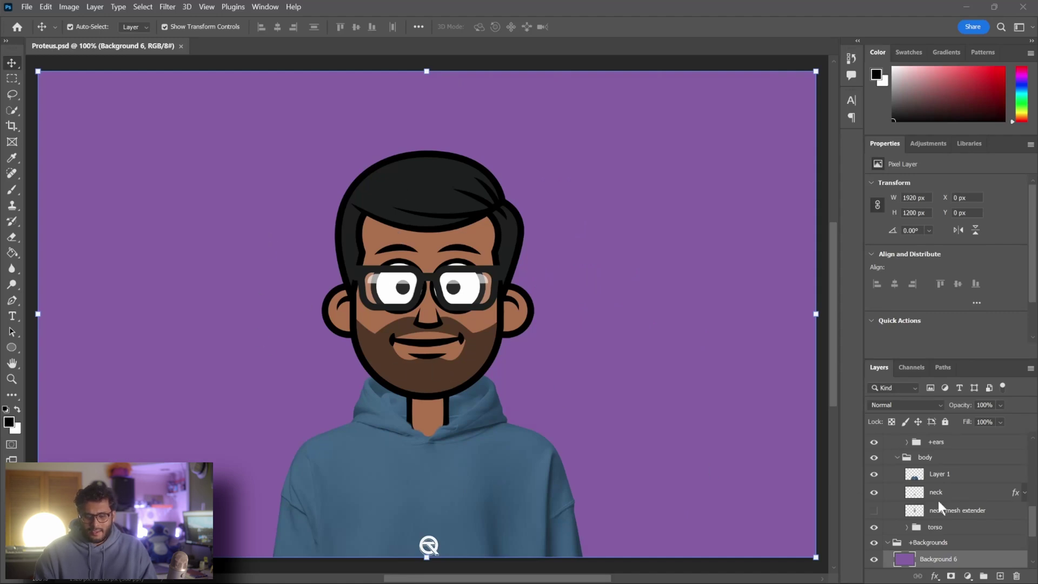
In the body group, collapse +mustaches and hide the +glasses group
{"action": "scroll", "coordinate": [951, 505], "scroll_direction": "up", "scroll_amount": 1}
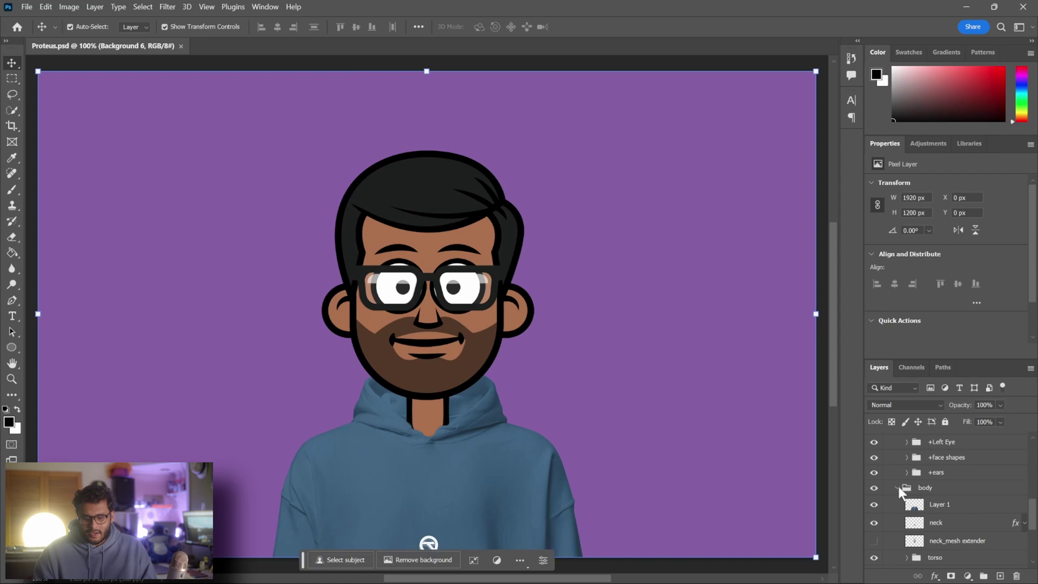
{"action": "left_click", "coordinate": [1004, 491]}
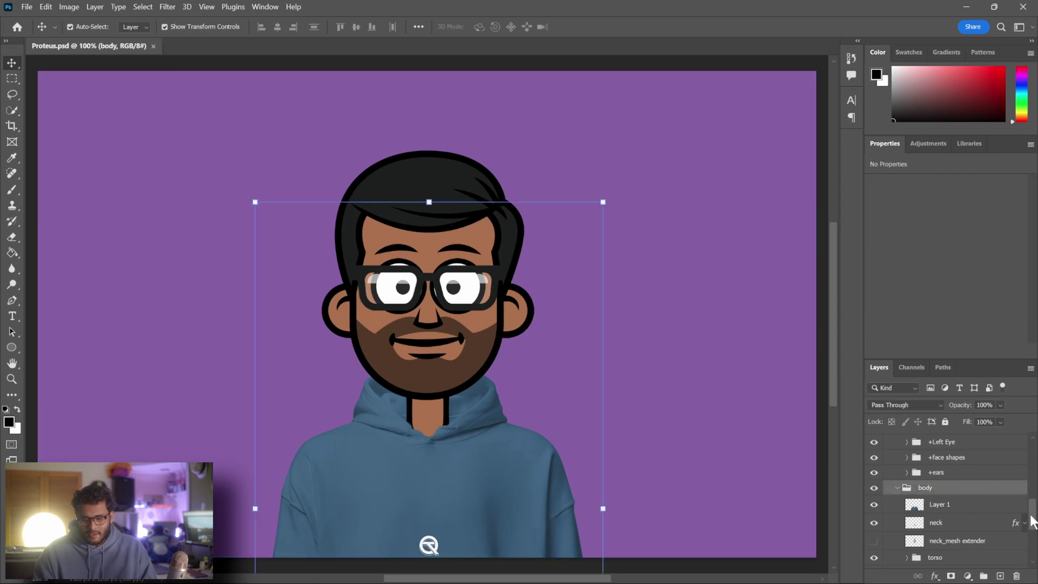
{"action": "left_click_drag", "start_coordinate": [1032, 522], "coordinate": [1031, 480]}
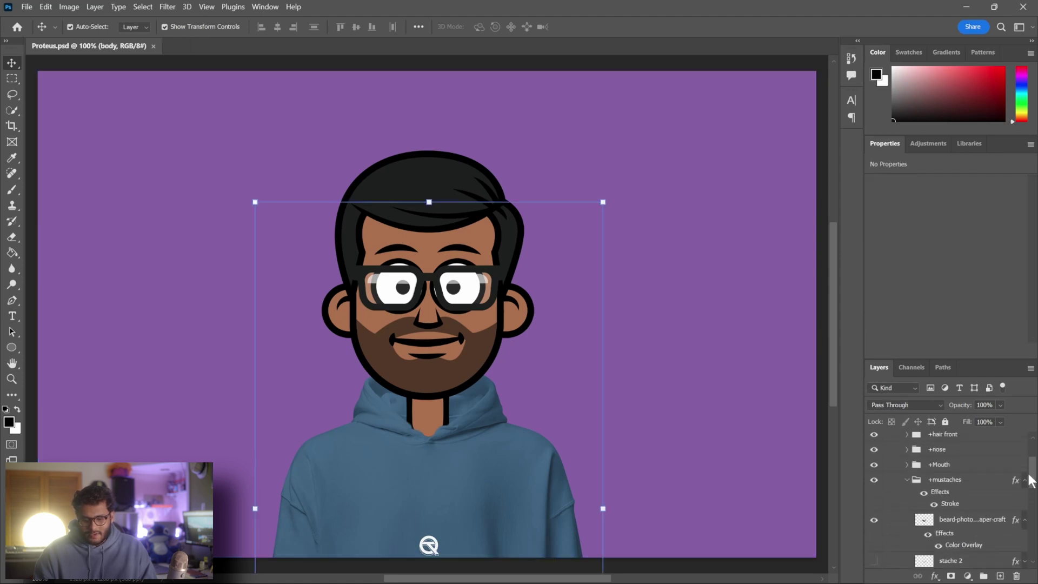
{"action": "left_click", "coordinate": [907, 480]}
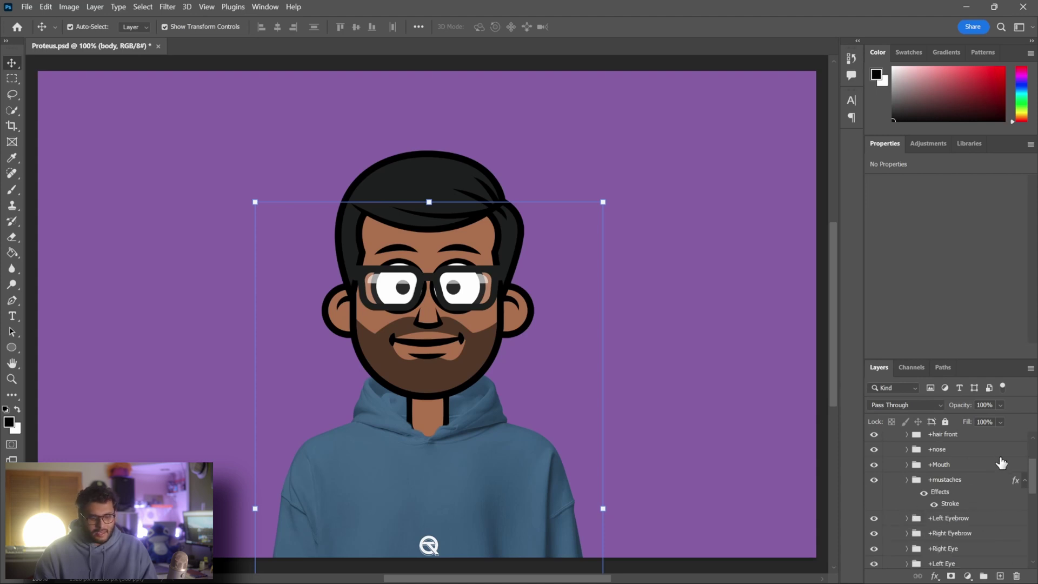
{"action": "left_click_drag", "start_coordinate": [1034, 493], "coordinate": [1034, 475]}
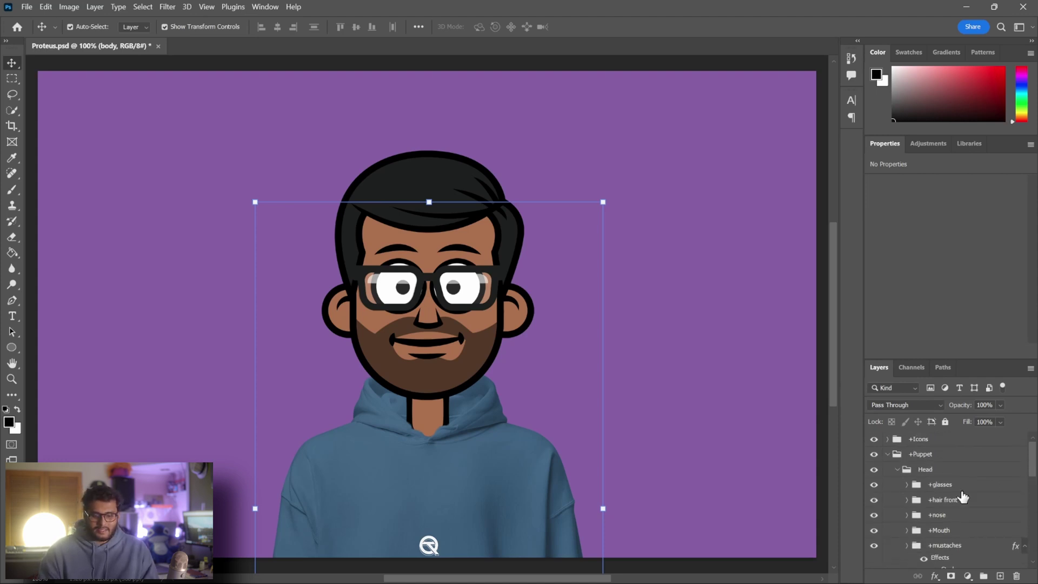
{"action": "left_click", "coordinate": [873, 484]}
{"action": "left_click", "coordinate": [750, 425]}
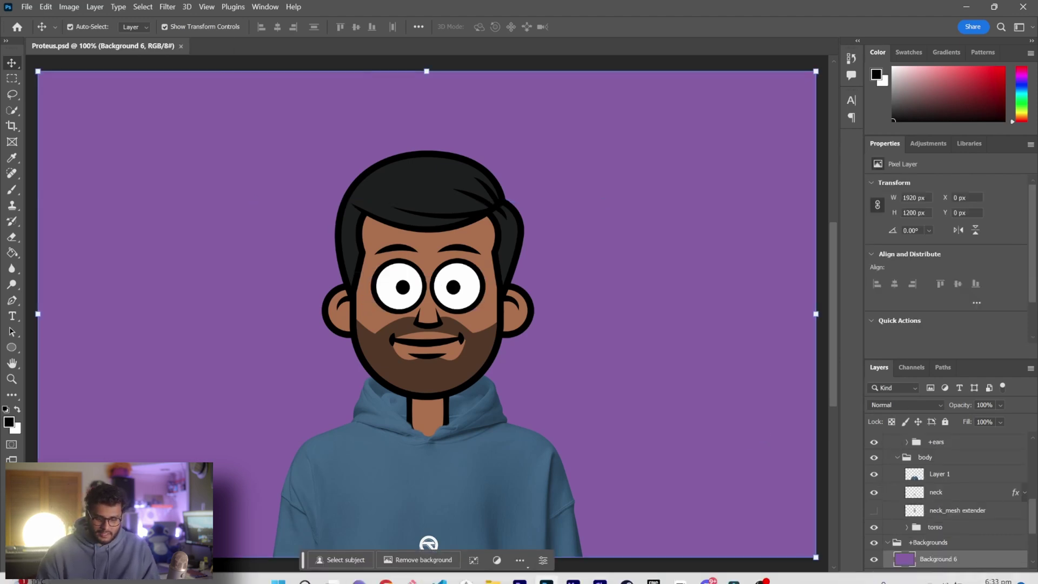
Switch to Character Animator to load the glasses-free artwork, then return to Photoshop
{"action": "left_click", "coordinate": [598, 574]}
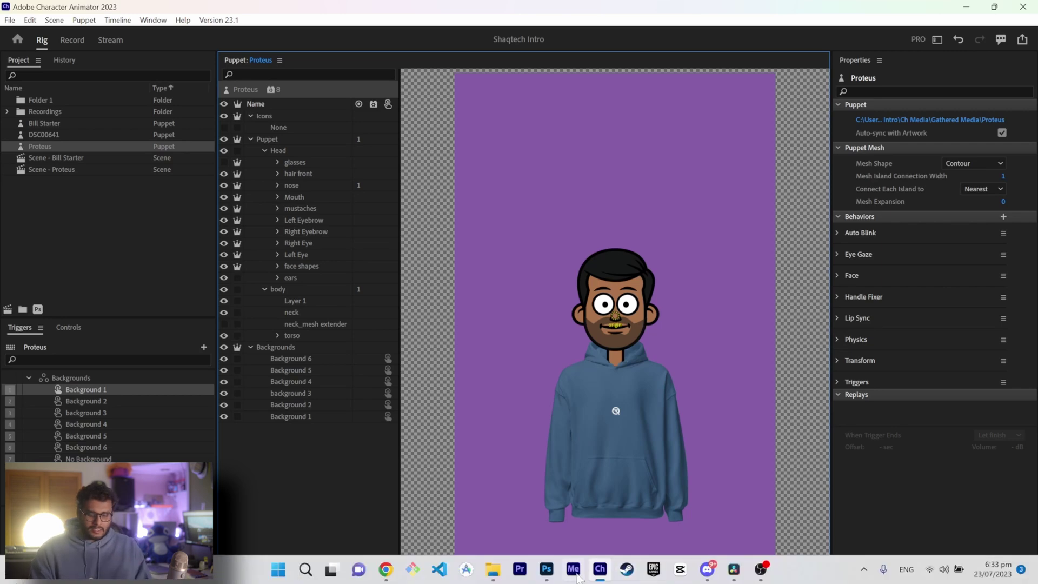
{"action": "left_click", "coordinate": [546, 568]}
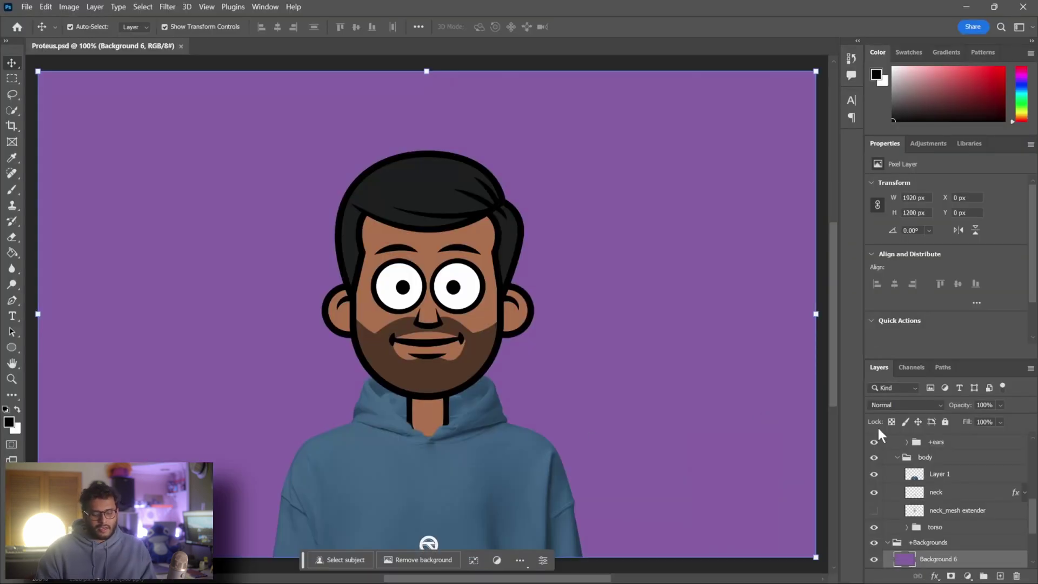
Scroll through the Layers panel and make the glasses layer visible again
{"action": "scroll", "coordinate": [886, 503], "scroll_direction": "up", "scroll_amount": 5}
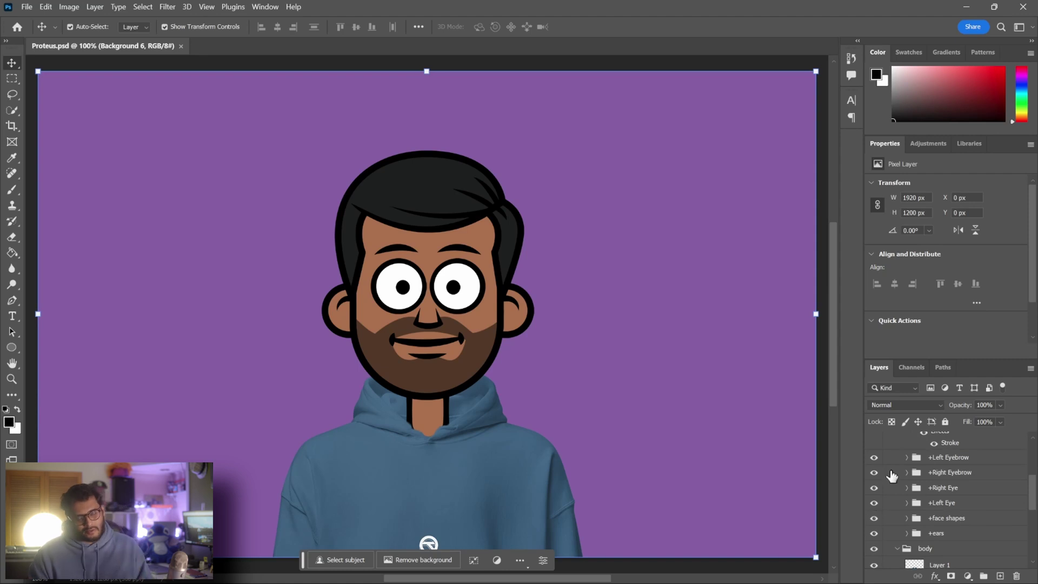
{"action": "scroll", "coordinate": [901, 487], "scroll_direction": "down", "scroll_amount": 1}
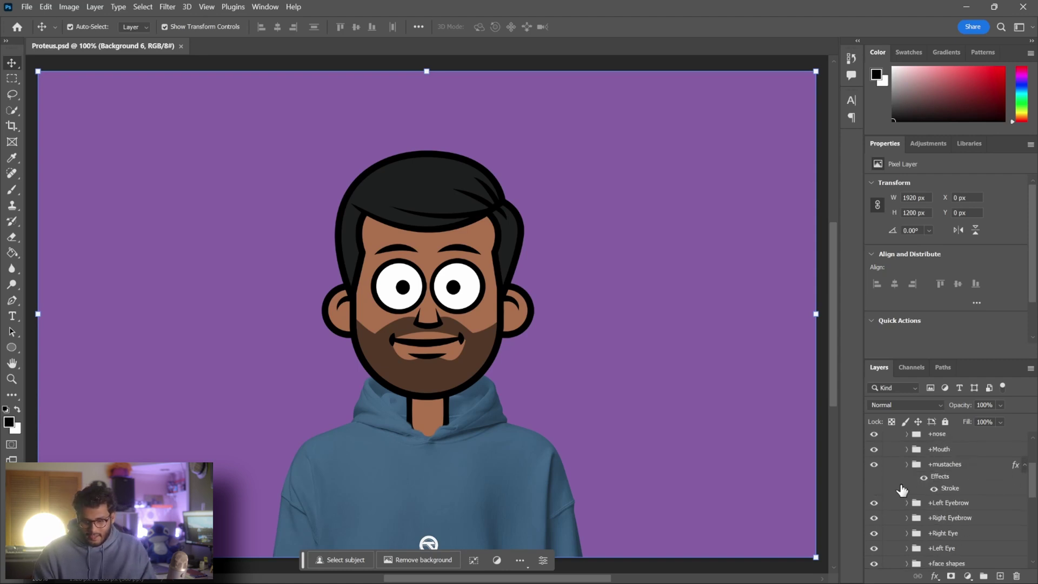
{"action": "scroll", "coordinate": [902, 489], "scroll_direction": "down", "scroll_amount": 4}
{"action": "scroll", "coordinate": [897, 492], "scroll_direction": "down", "scroll_amount": 3}
{"action": "scroll", "coordinate": [895, 487], "scroll_direction": "up", "scroll_amount": 2}
{"action": "scroll", "coordinate": [896, 487], "scroll_direction": "up", "scroll_amount": 4}
{"action": "left_click", "coordinate": [873, 484]}
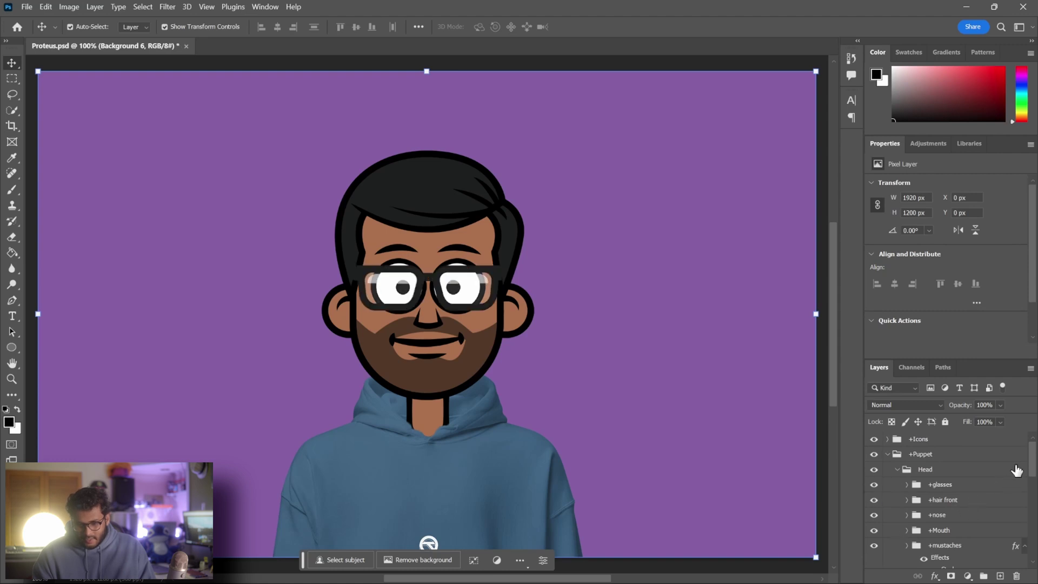
Hide Layer 1 in the body group, select the torso group, and toggle the hoodie off and on
{"action": "left_click_drag", "start_coordinate": [1032, 467], "coordinate": [1032, 523]}
{"action": "left_click", "coordinate": [875, 486]}
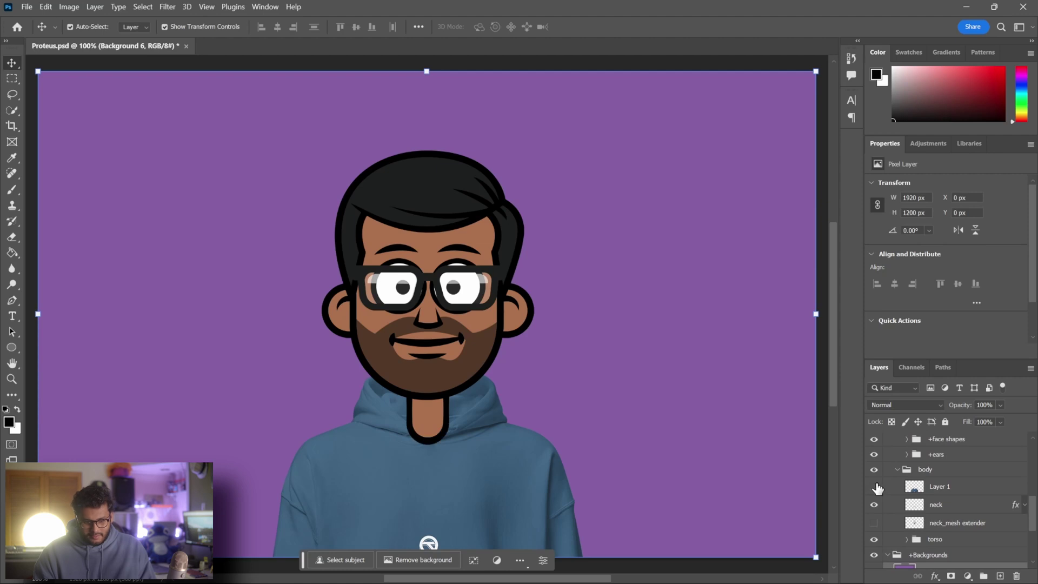
{"action": "key", "text": "alt+bracketright"}
{"action": "left_click", "coordinate": [875, 496]}
{"action": "left_click", "coordinate": [874, 496]}
Show Layer 1 and the hoodie again, then select Layer 1 over the hoodie area
{"action": "scroll", "coordinate": [875, 493], "scroll_direction": "up", "scroll_amount": 1}
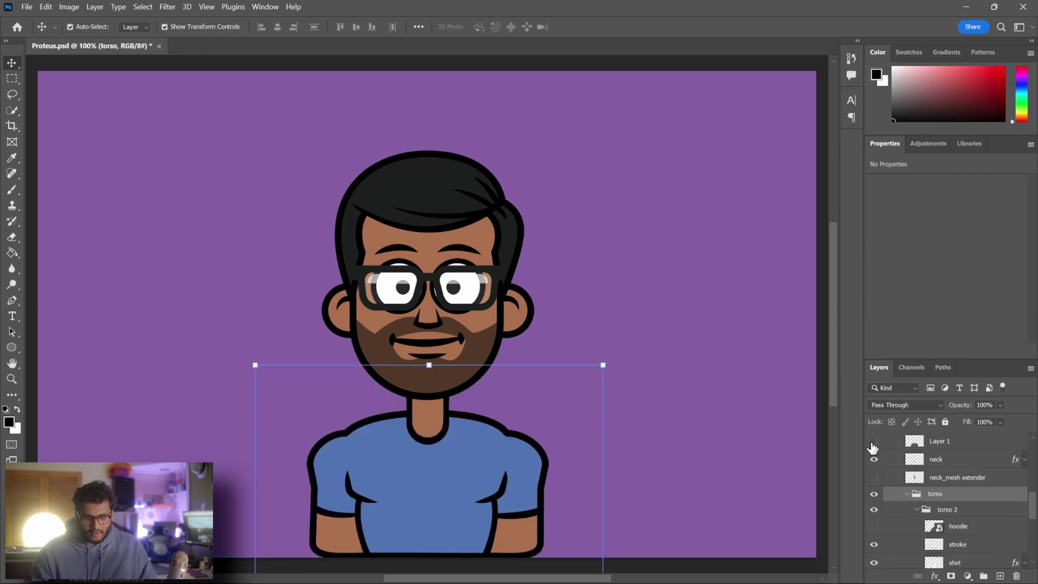
{"action": "left_click", "coordinate": [873, 442]}
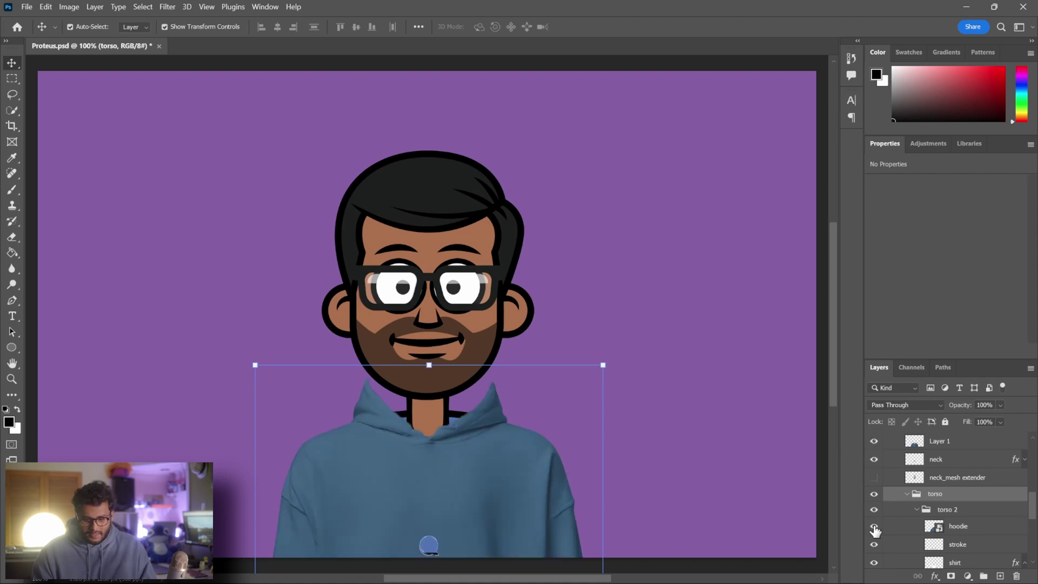
{"action": "left_click", "coordinate": [874, 526]}
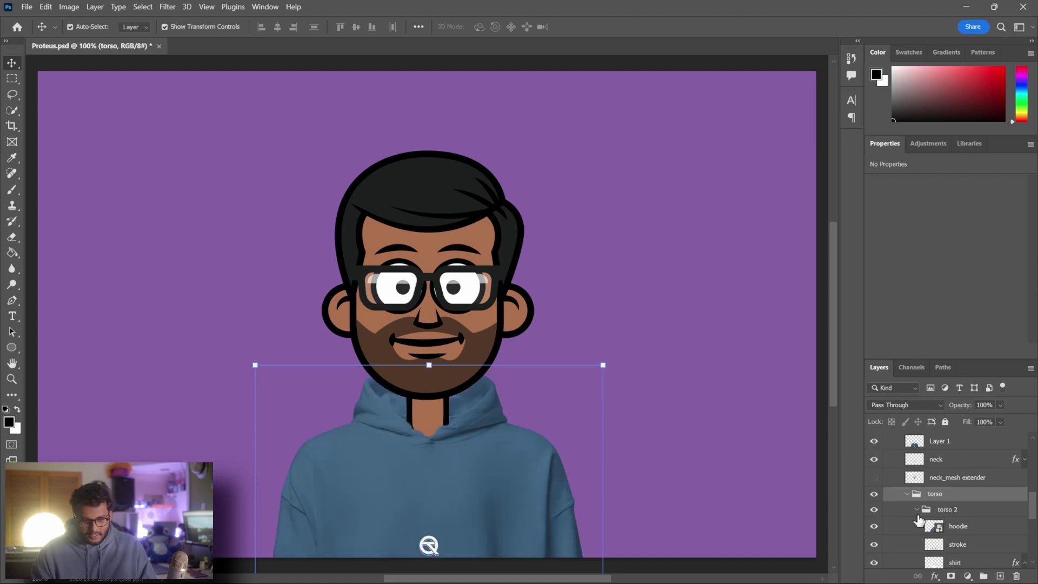
{"action": "left_click", "coordinate": [991, 531]}
{"action": "left_click", "coordinate": [975, 443]}
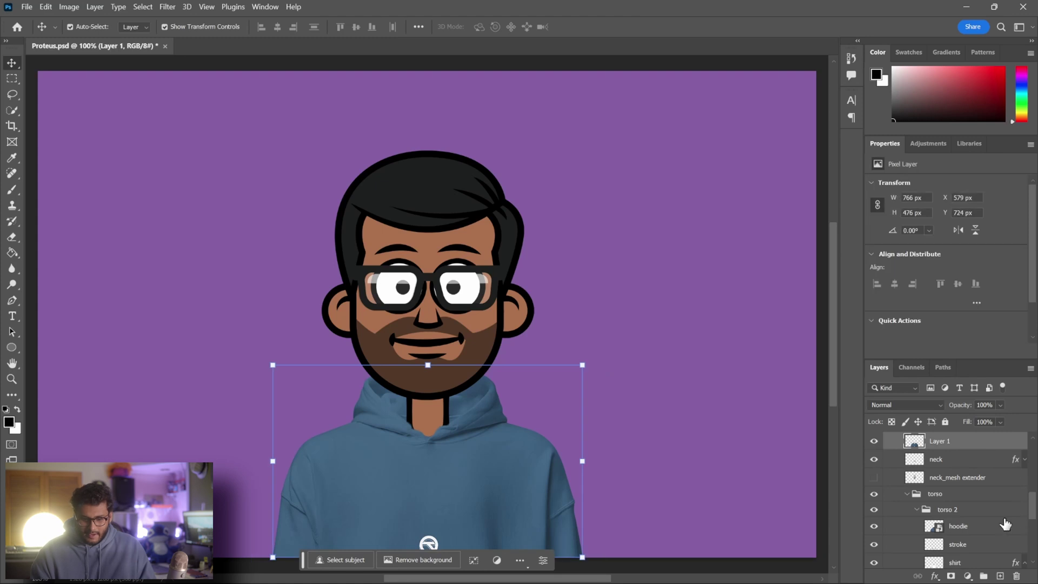
{"action": "mouse_move", "coordinate": [1032, 507]}
{"action": "left_mouse_down"}
{"action": "mouse_move", "coordinate": [1033, 451]}
{"action": "mouse_move", "coordinate": [1032, 528]}
{"action": "mouse_move", "coordinate": [1031, 489]}
{"action": "left_mouse_up"}
{"action": "scroll", "coordinate": [1030, 487], "scroll_direction": "up", "scroll_amount": 4}
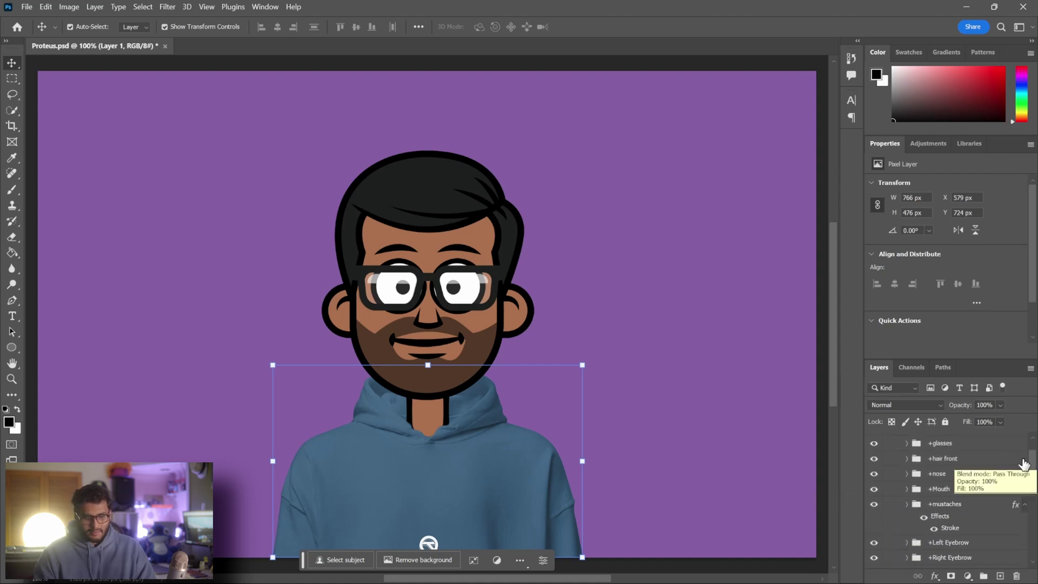
{"action": "left_click", "coordinate": [906, 504]}
{"action": "scroll", "coordinate": [917, 520], "scroll_direction": "down", "scroll_amount": 2}
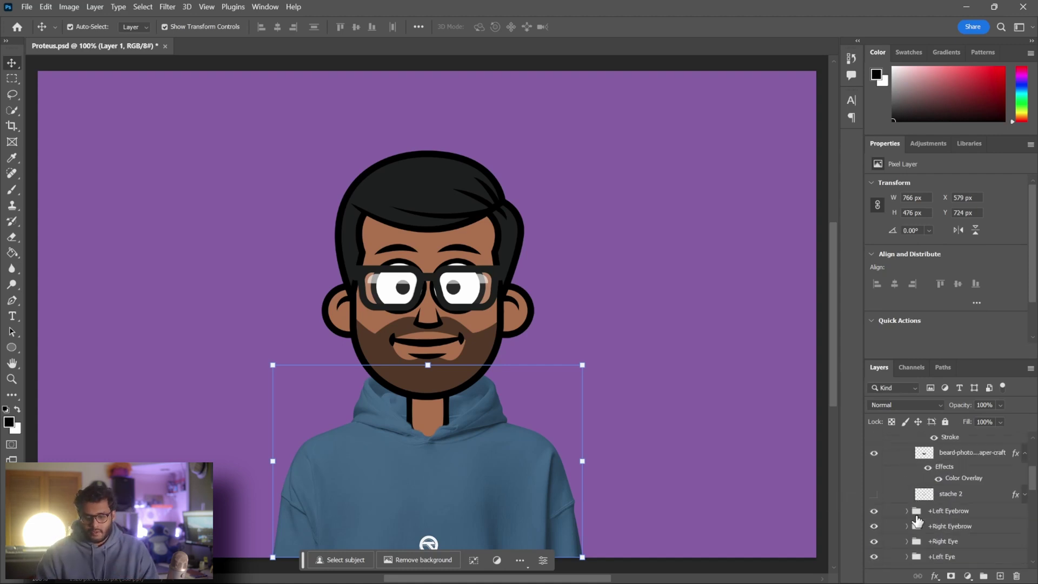
{"action": "left_click", "coordinate": [874, 453]}
{"action": "left_click", "coordinate": [874, 454]}
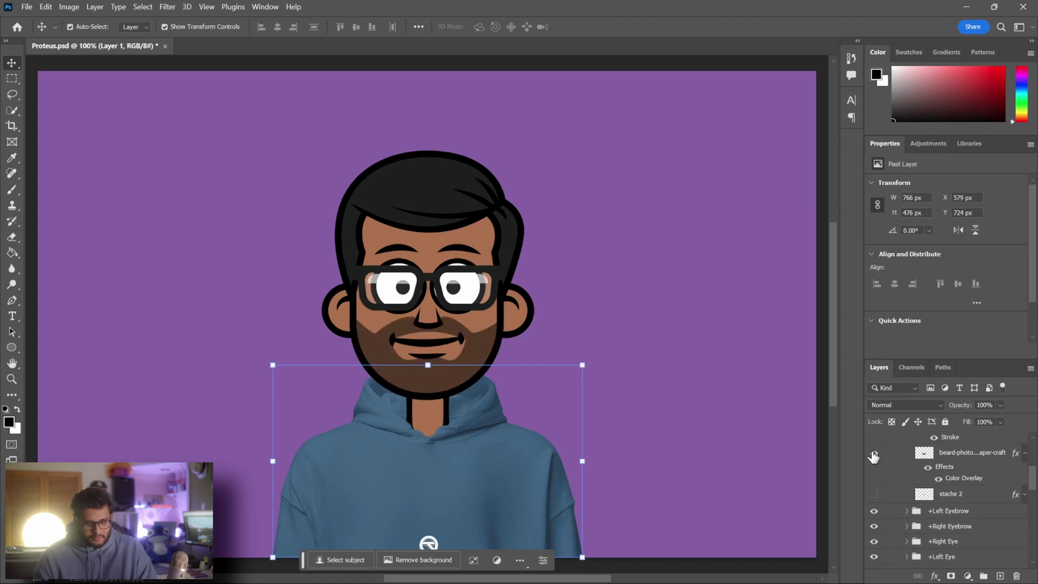
{"action": "left_click", "coordinate": [873, 455]}
{"action": "left_click", "coordinate": [873, 454]}
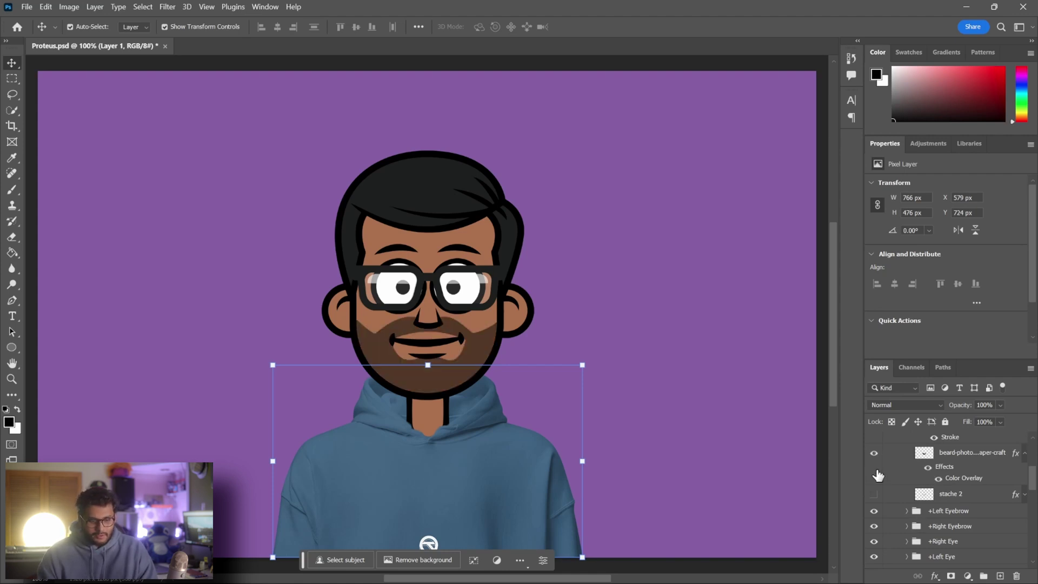
{"action": "left_click", "coordinate": [874, 495]}
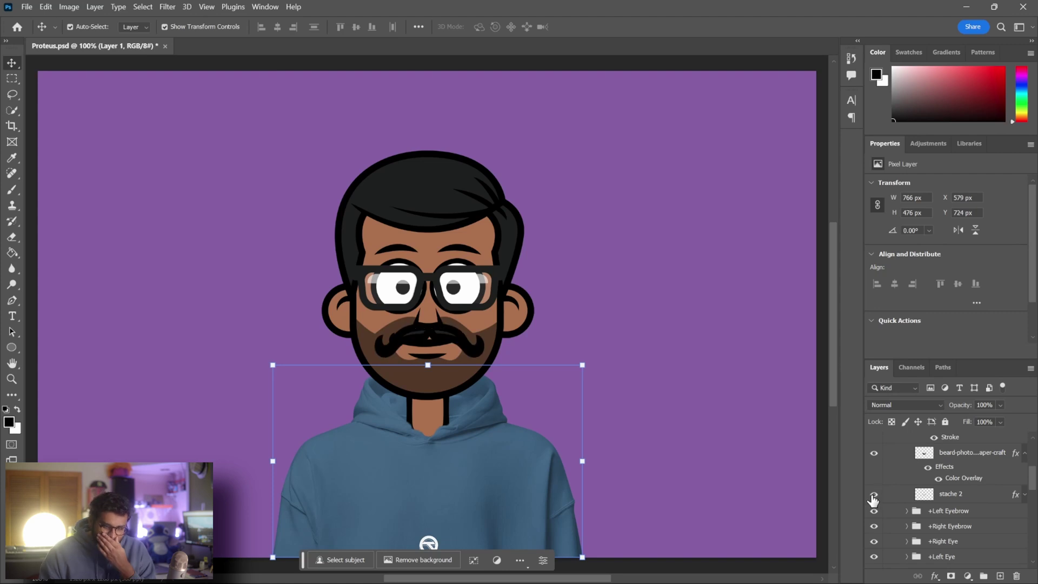
{"action": "left_click", "coordinate": [699, 501]}
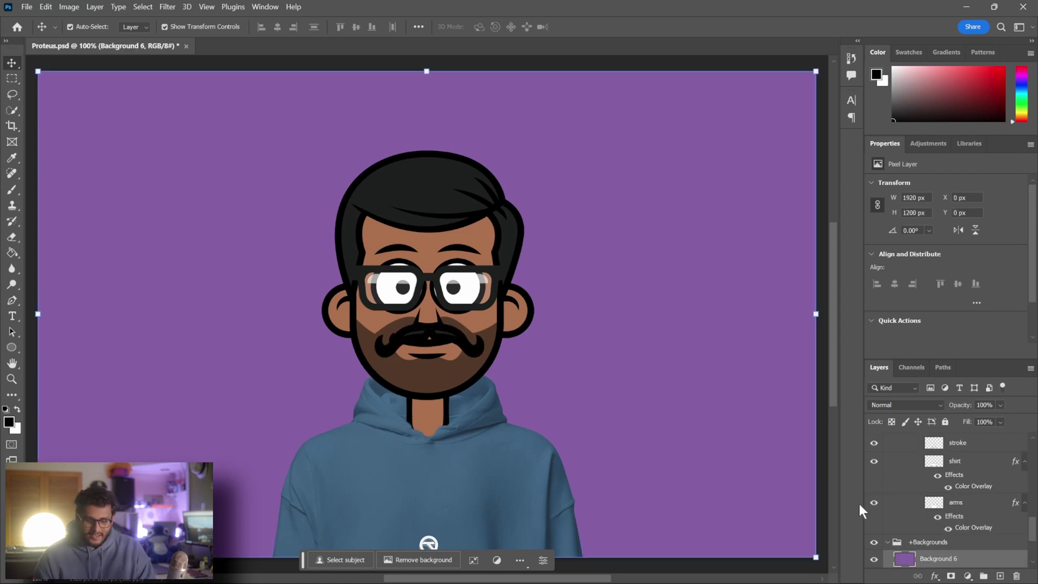
{"action": "left_click", "coordinate": [906, 505]}
{"action": "scroll", "coordinate": [906, 514], "scroll_direction": "up", "scroll_amount": 2}
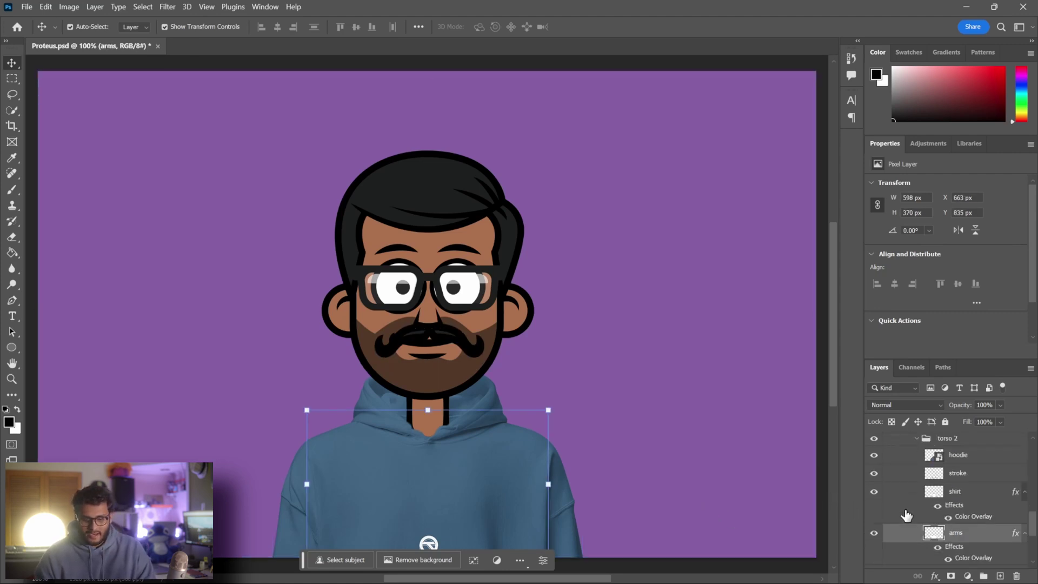
{"action": "left_click", "coordinate": [809, 437]}
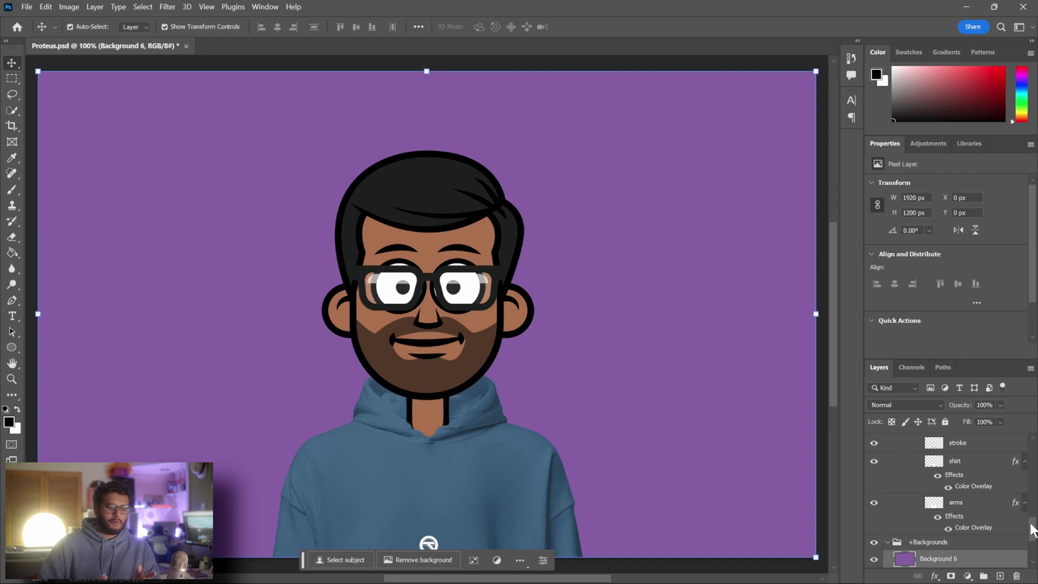
{"action": "left_click_drag", "start_coordinate": [1032, 537], "coordinate": [1033, 548]}
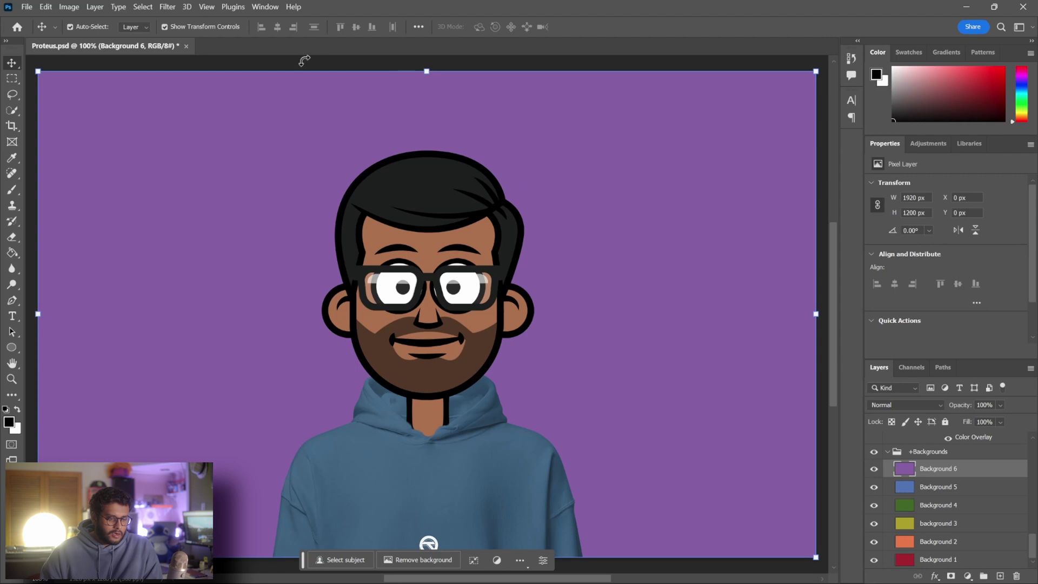
Draw five black ellipses around the purple background: left, right, bottom-left, behind the head, and lower-right
{"action": "left_click", "coordinate": [11, 348]}
{"action": "left_click_drag", "start_coordinate": [87, 193], "coordinate": [248, 361]}
{"action": "left_click_drag", "start_coordinate": [598, 134], "coordinate": [728, 379]}
{"action": "left_click_drag", "start_coordinate": [189, 456], "coordinate": [415, 507]}
{"action": "left_click_drag", "start_coordinate": [439, 97], "coordinate": [545, 274]}
{"action": "left_click_drag", "start_coordinate": [545, 451], "coordinate": [697, 523]}
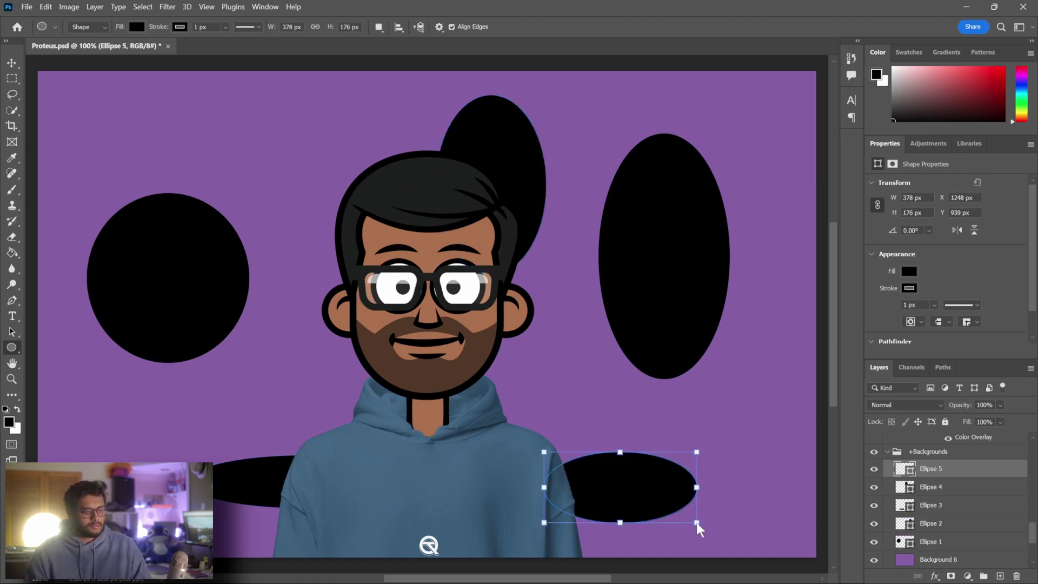
Cancel the Create Ellipse dialog, save Proteus.psd, and return to Character Animator
{"action": "left_click", "coordinate": [825, 489]}
{"action": "left_click", "coordinate": [567, 220]}
{"action": "key", "text": "ctrl+s"}
{"action": "mouse_move", "coordinate": [673, 573]}
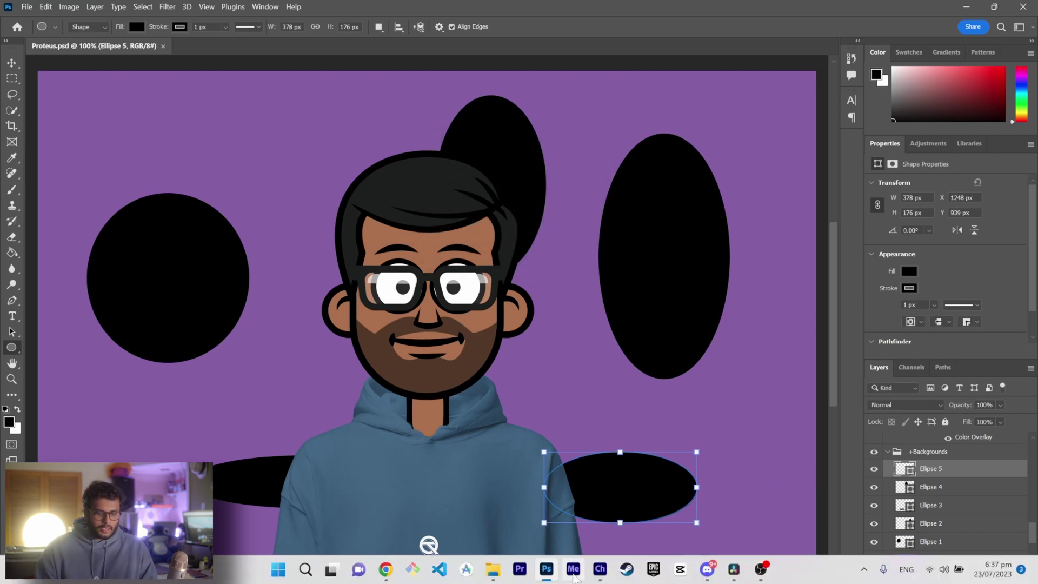
{"action": "left_click", "coordinate": [600, 569]}
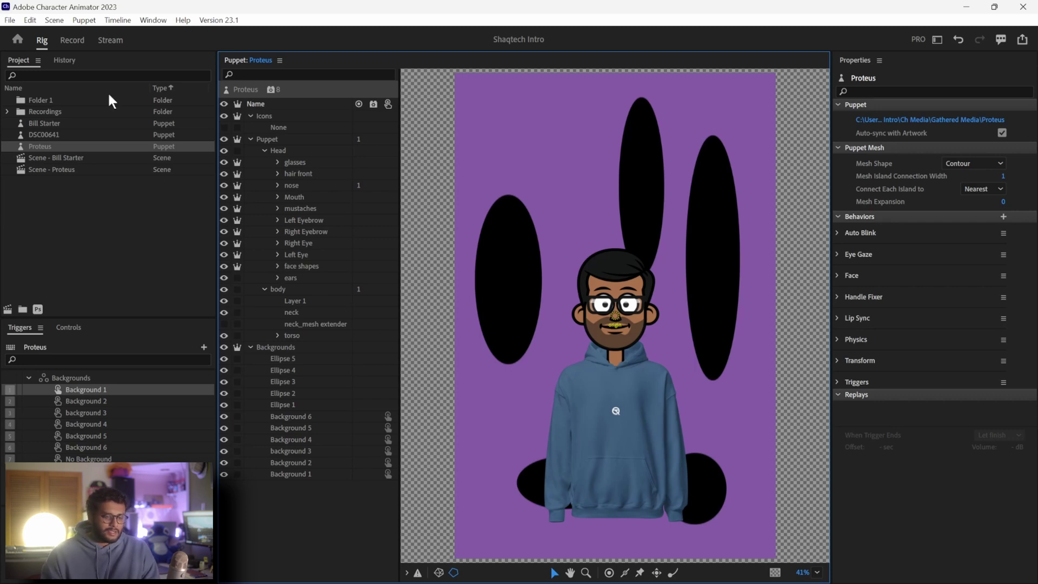
After the Proteus artwork auto-syncs with Ellipse 1–5, switch to the Record workspace
{"action": "left_click", "coordinate": [69, 42]}
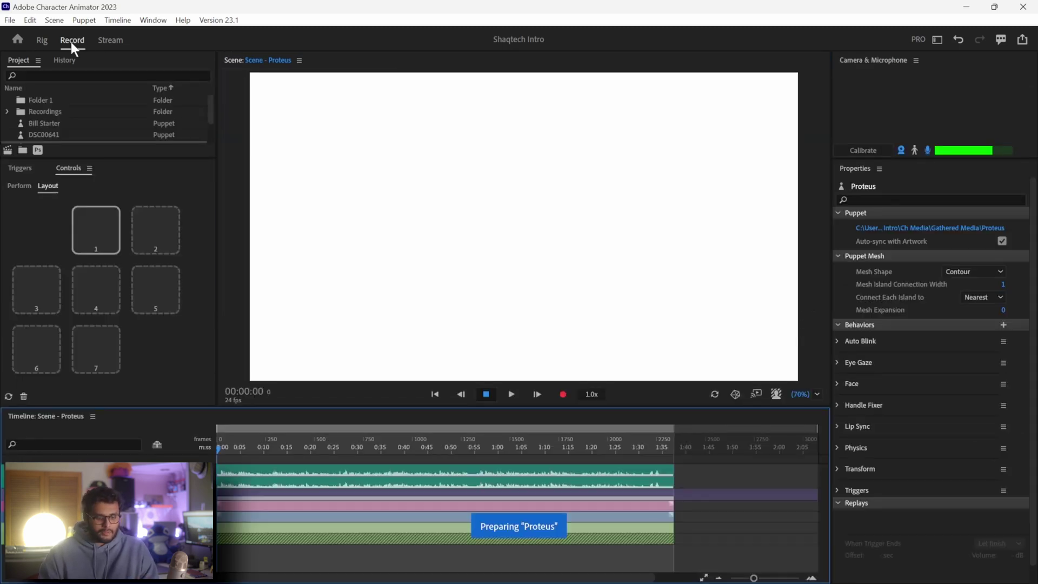
Preview Scene - Proteus at 00:18:01 on the red, ellipse-framed backdrop, then switch to Stream
{"action": "left_click", "coordinate": [301, 447]}
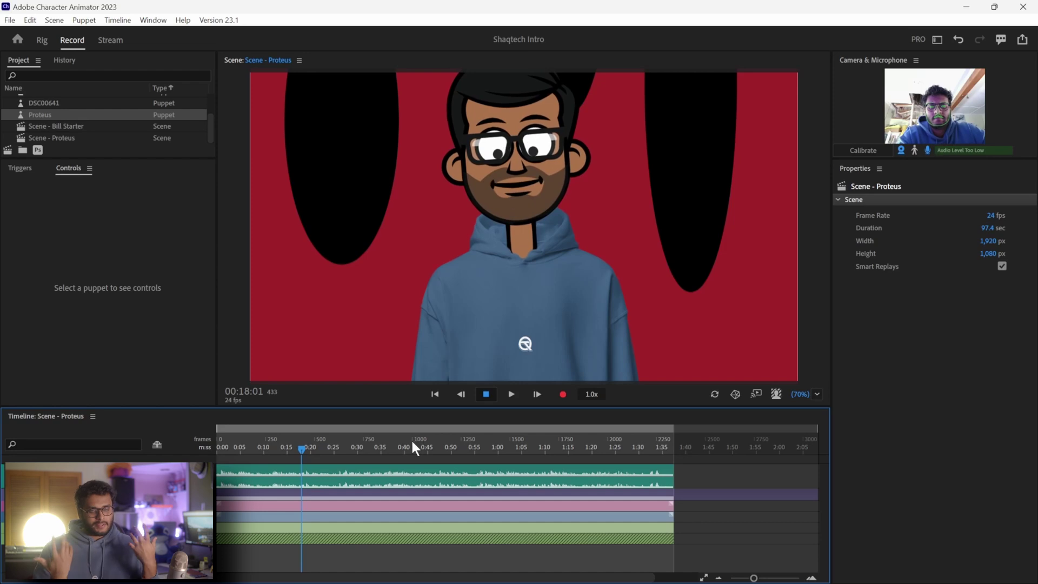
{"action": "left_click", "coordinate": [487, 400]}
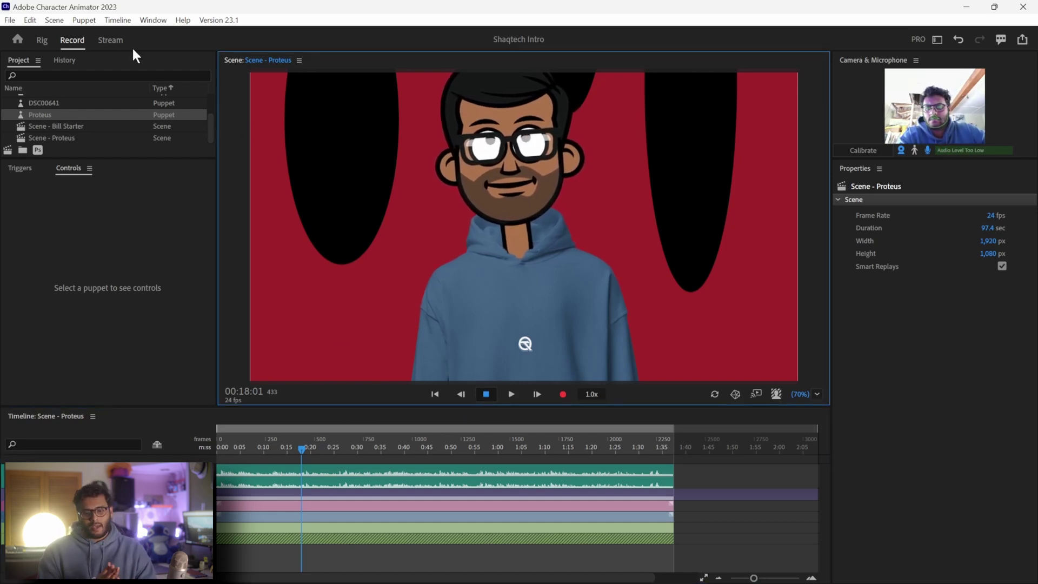
{"action": "left_click", "coordinate": [111, 40]}
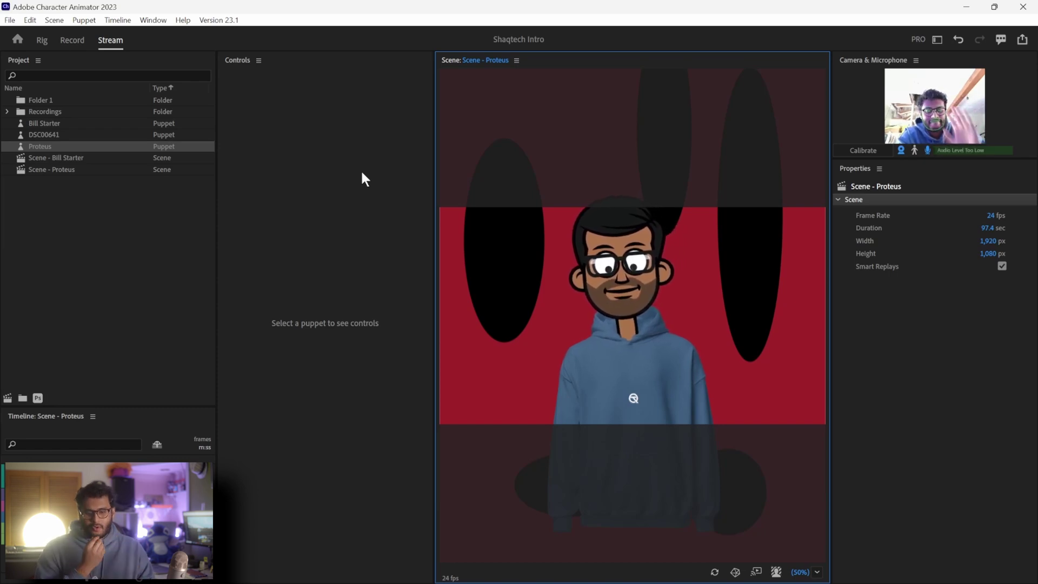
Watch the avatar track the live camera feed in Stream, then return to the Rig workspace
{"action": "left_click", "coordinate": [847, 145]}
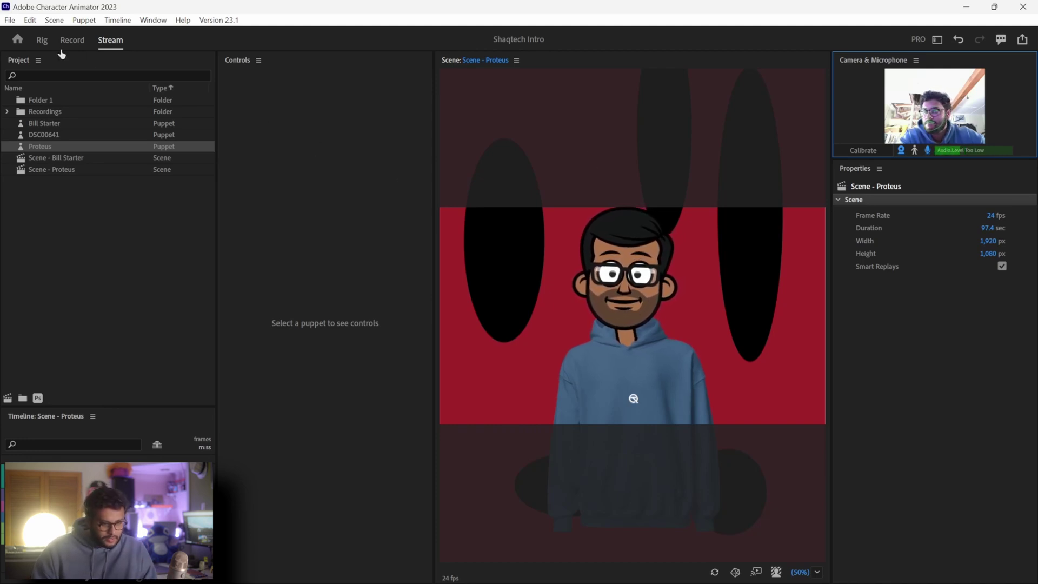
{"action": "left_click", "coordinate": [42, 40]}
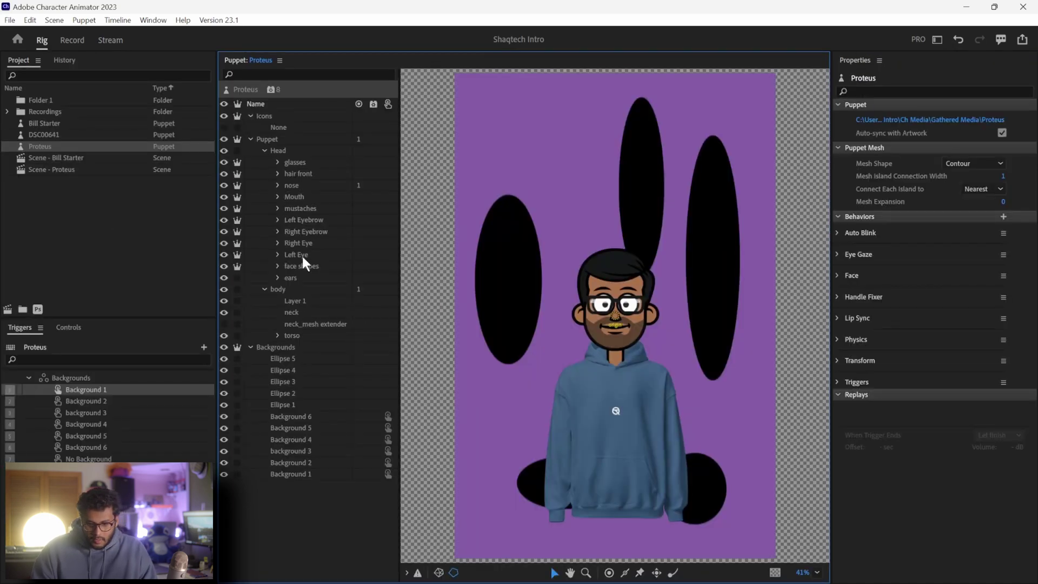
Inspect the Mouth layer's tags in Properties, then switch back to the Stream workspace
{"action": "left_click", "coordinate": [300, 195]}
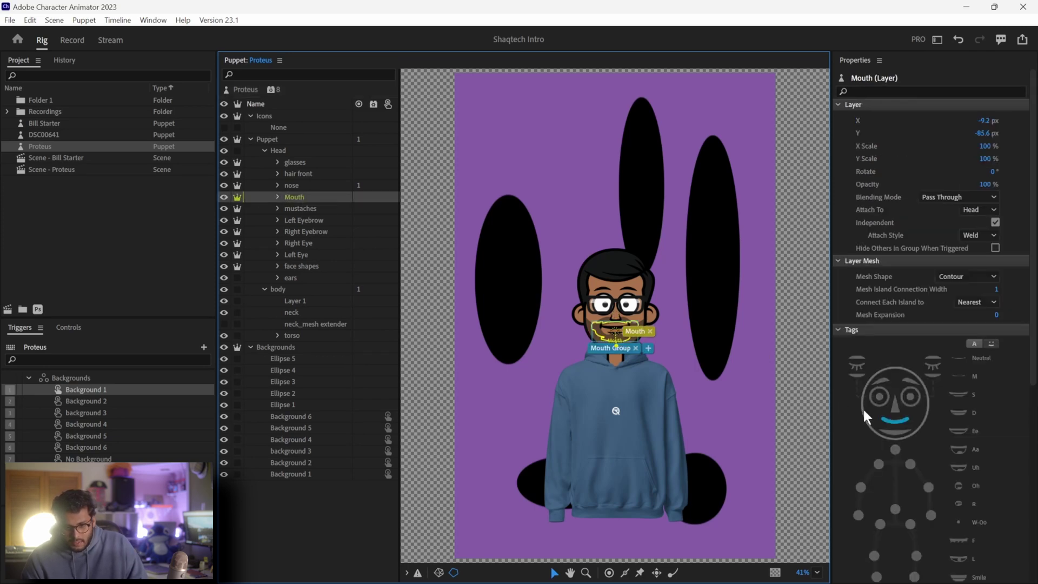
{"action": "scroll", "coordinate": [980, 434], "scroll_direction": "down", "scroll_amount": 5}
{"action": "scroll", "coordinate": [980, 434], "scroll_direction": "up", "scroll_amount": 5}
{"action": "scroll", "coordinate": [980, 433], "scroll_direction": "down", "scroll_amount": 4}
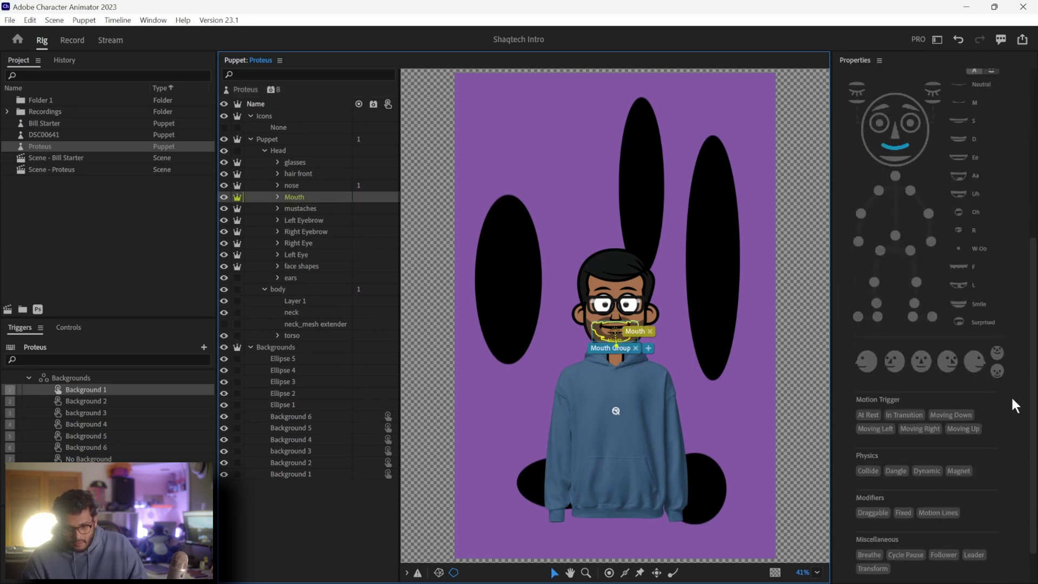
{"action": "scroll", "coordinate": [919, 216], "scroll_direction": "up", "scroll_amount": 2}
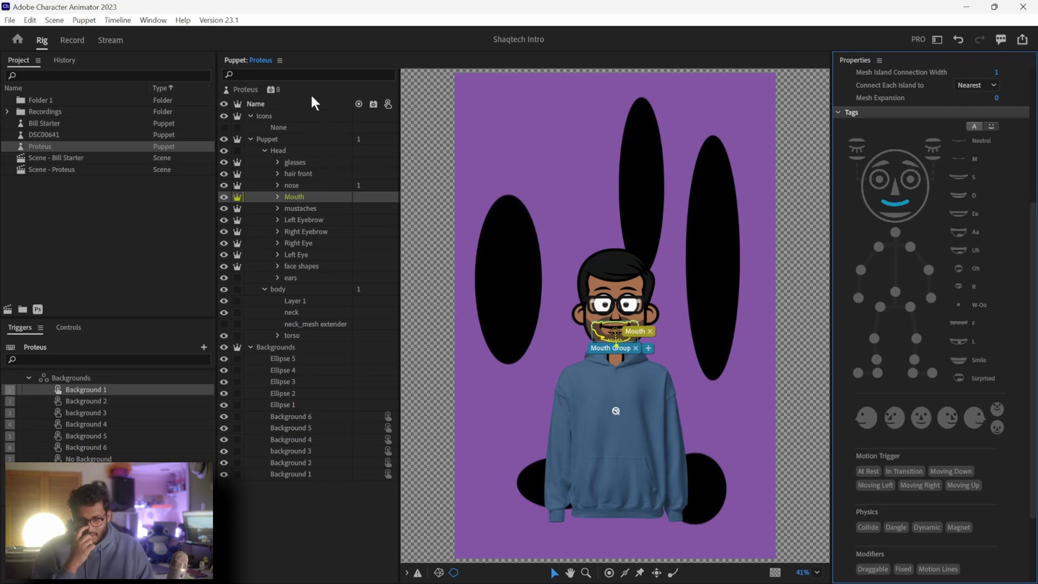
{"action": "left_click", "coordinate": [110, 40]}
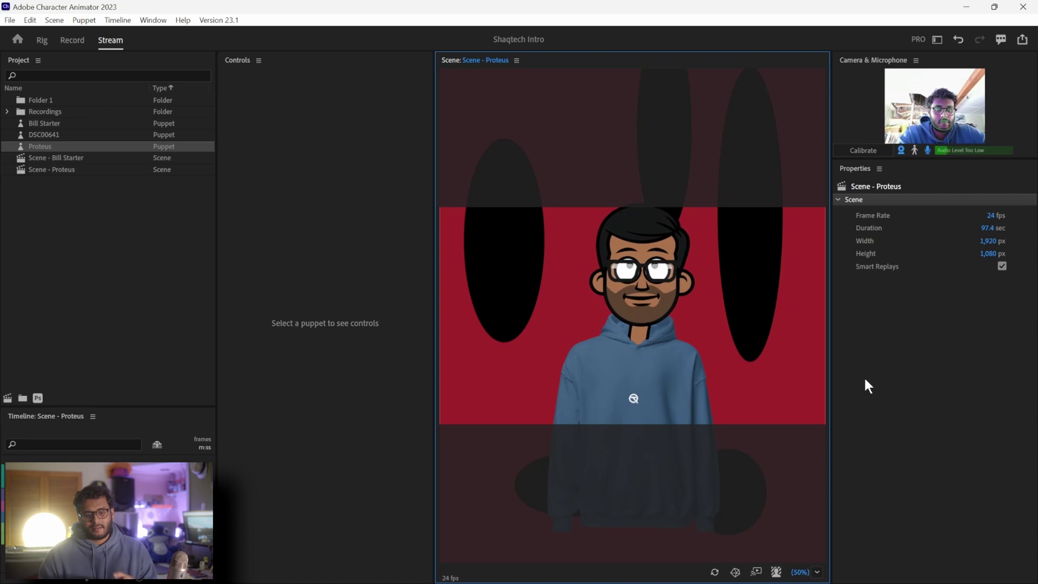
{"action": "left_click", "coordinate": [862, 150]}
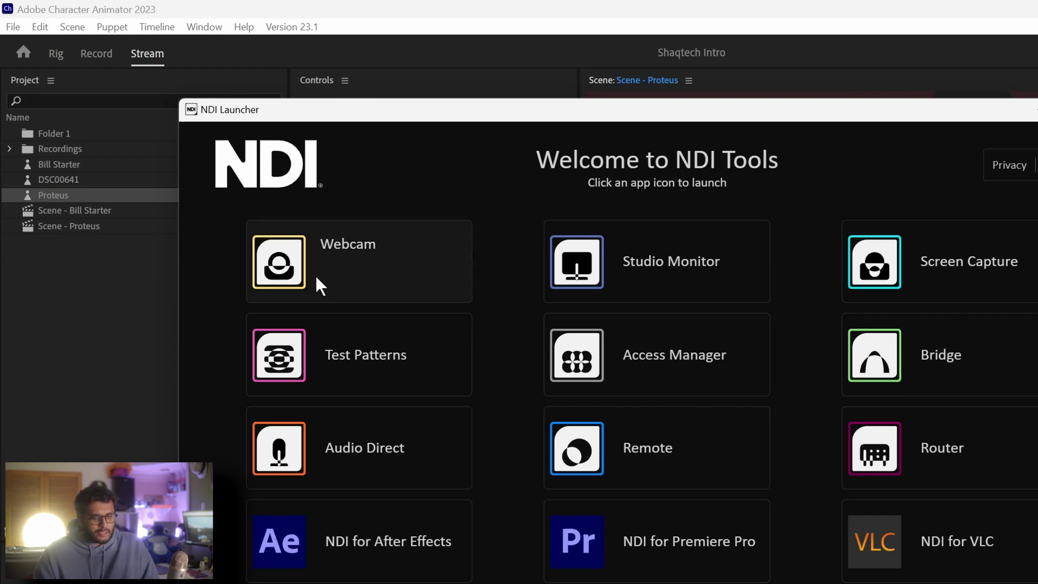
Launch NDI Webcam from the tray overflow, move it over the launcher, and open Video 1's source options
{"action": "mouse_move", "coordinate": [313, 280]}
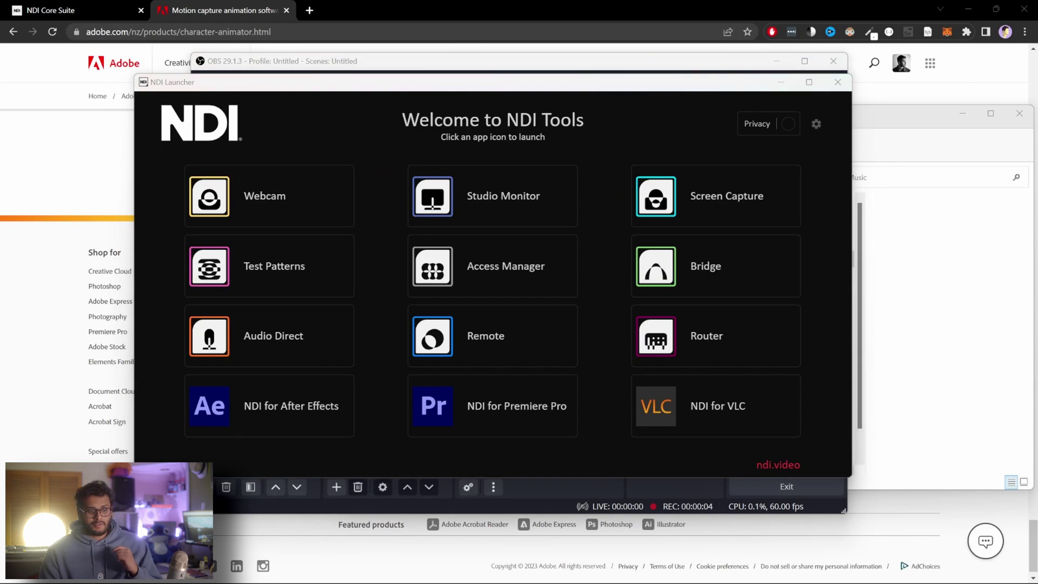
{"action": "mouse_move", "coordinate": [280, 173]}
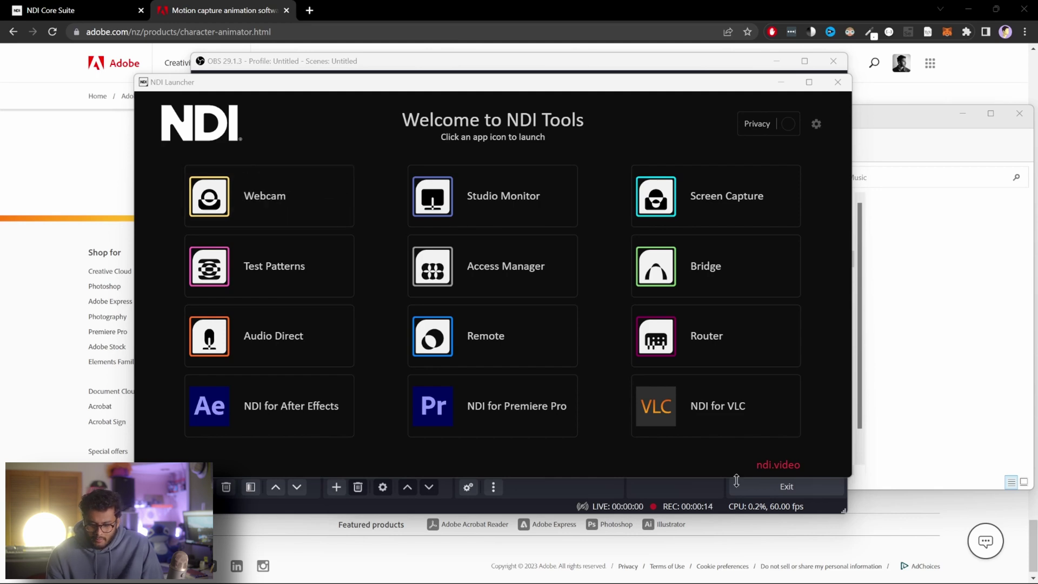
{"action": "left_click", "coordinate": [863, 569]}
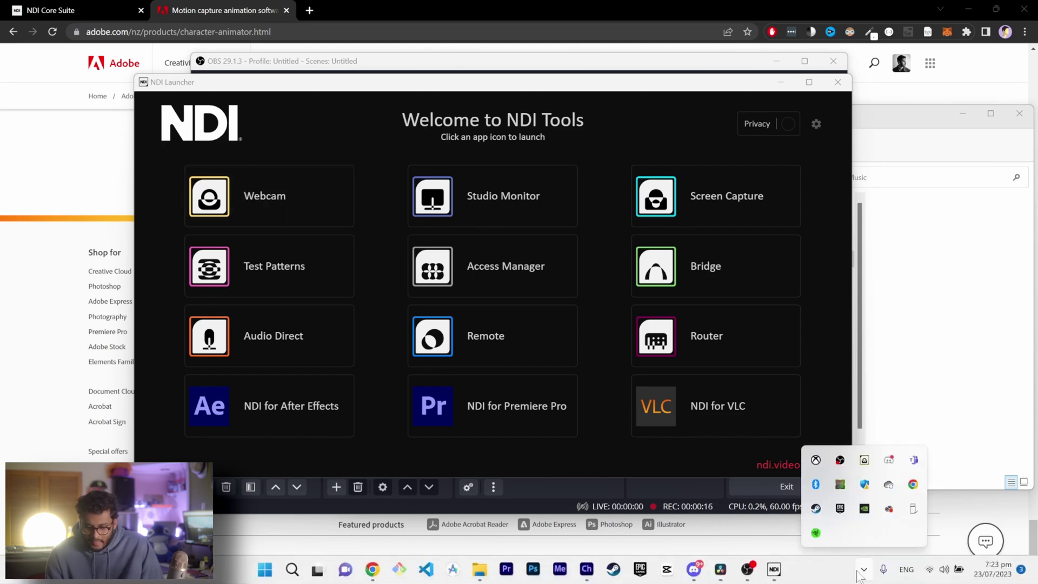
{"action": "left_click", "coordinate": [864, 459]}
{"action": "left_click_drag", "start_coordinate": [748, 446], "coordinate": [706, 361]}
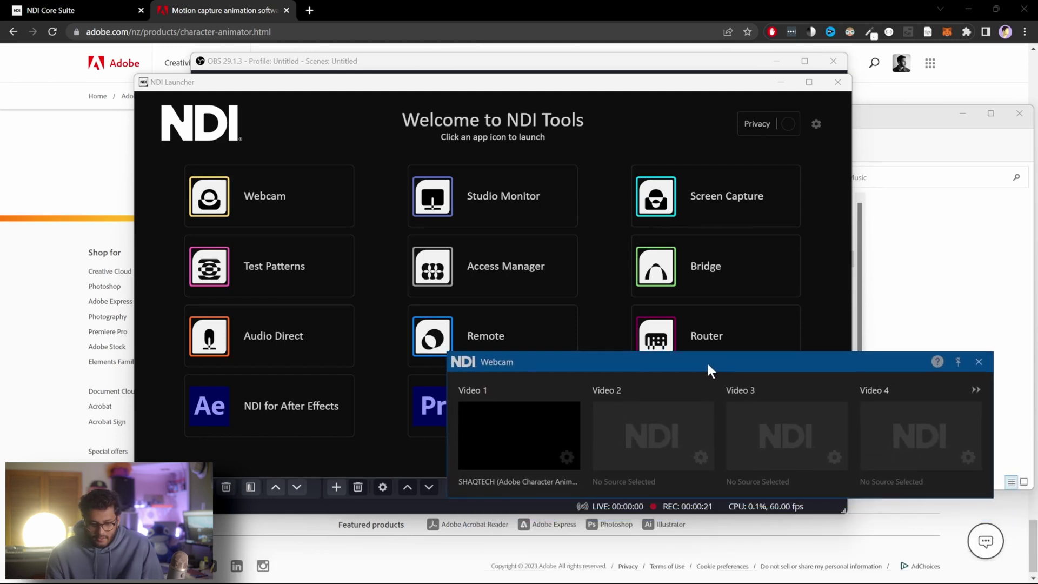
{"action": "left_click", "coordinate": [566, 455]}
Confirm Video 1 uses SHAQTECH > Adobe Character Animator, then bring Character Animator forward
{"action": "mouse_move", "coordinate": [580, 465]}
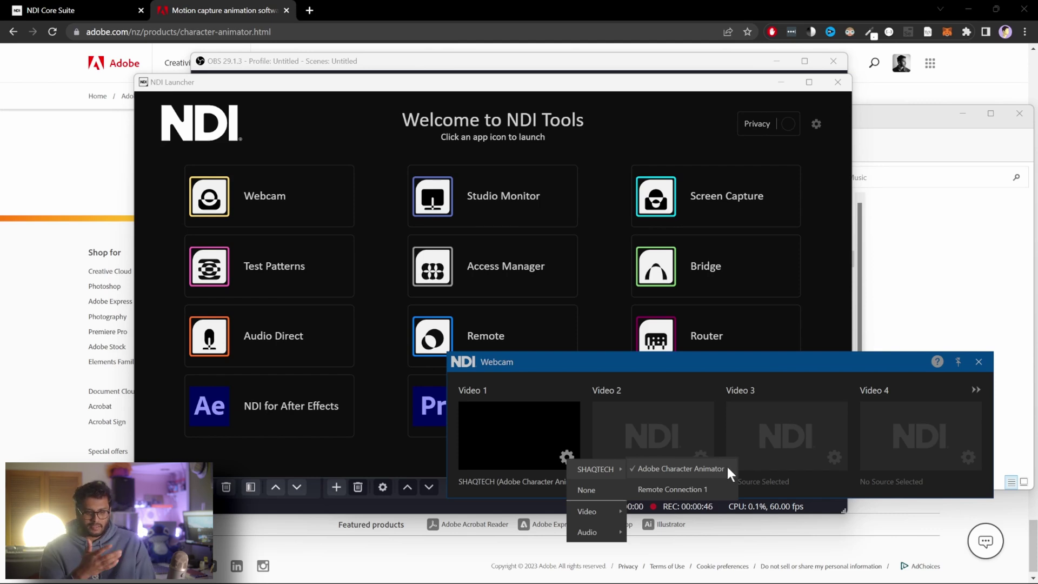
{"action": "mouse_move", "coordinate": [607, 578]}
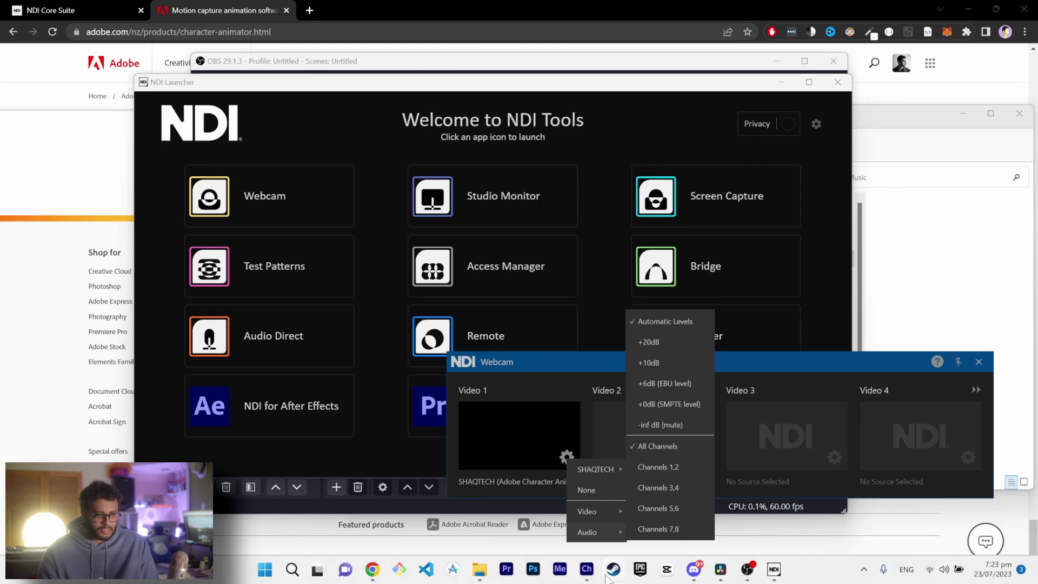
{"action": "left_click", "coordinate": [586, 569]}
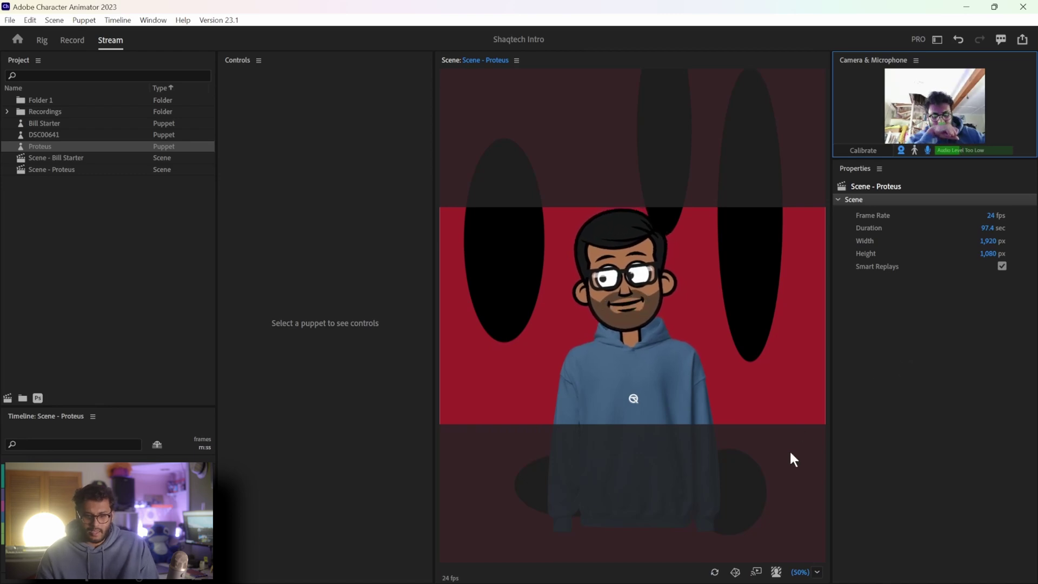
Calibrate face tracking, start Stream Live over NDI, and reopen NDI Webcam from the tray
{"action": "left_click", "coordinate": [859, 154]}
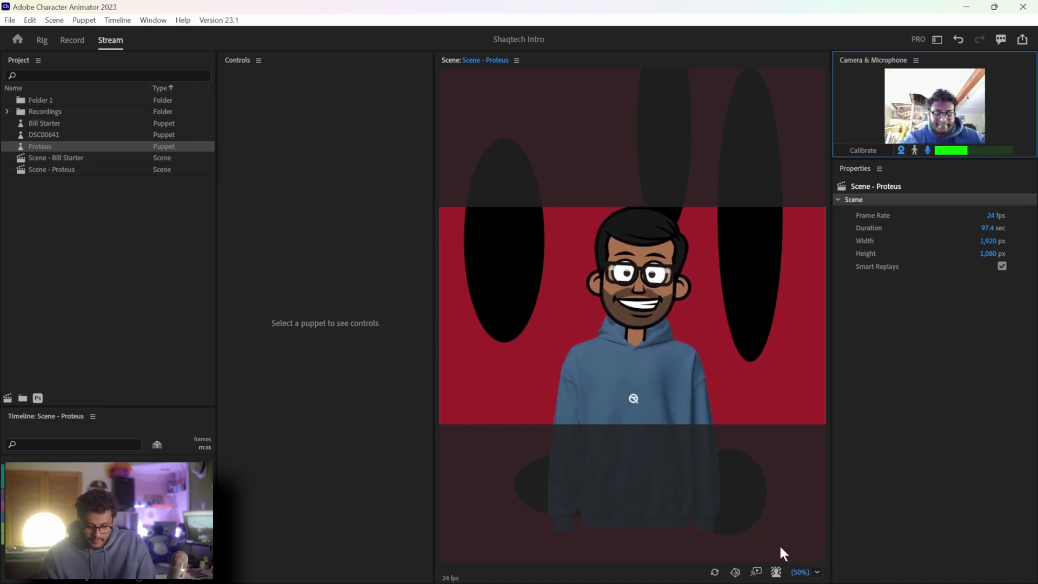
{"action": "left_click", "coordinate": [756, 572]}
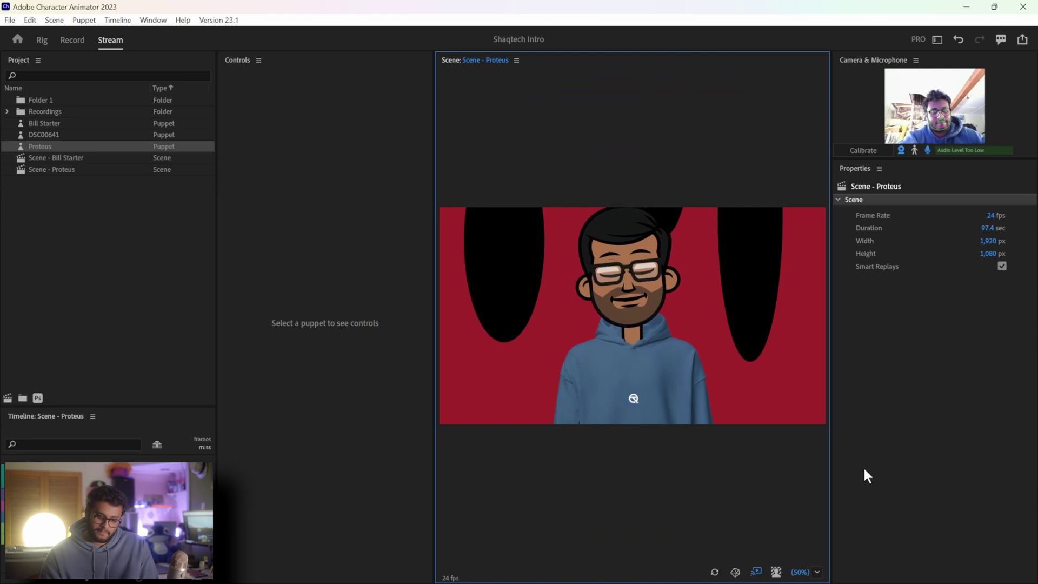
{"action": "left_click", "coordinate": [870, 575]}
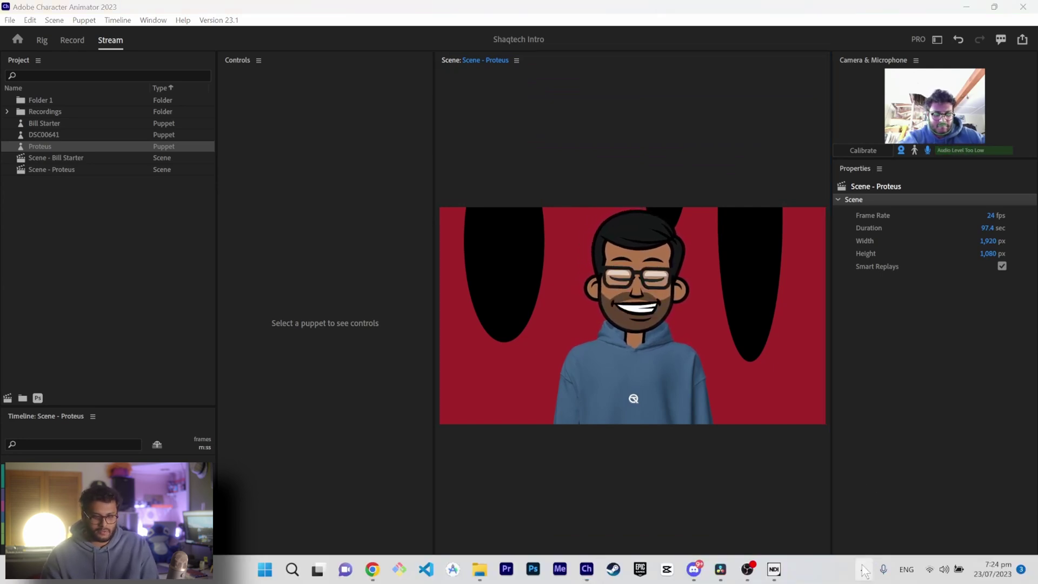
{"action": "left_click", "coordinate": [863, 570]}
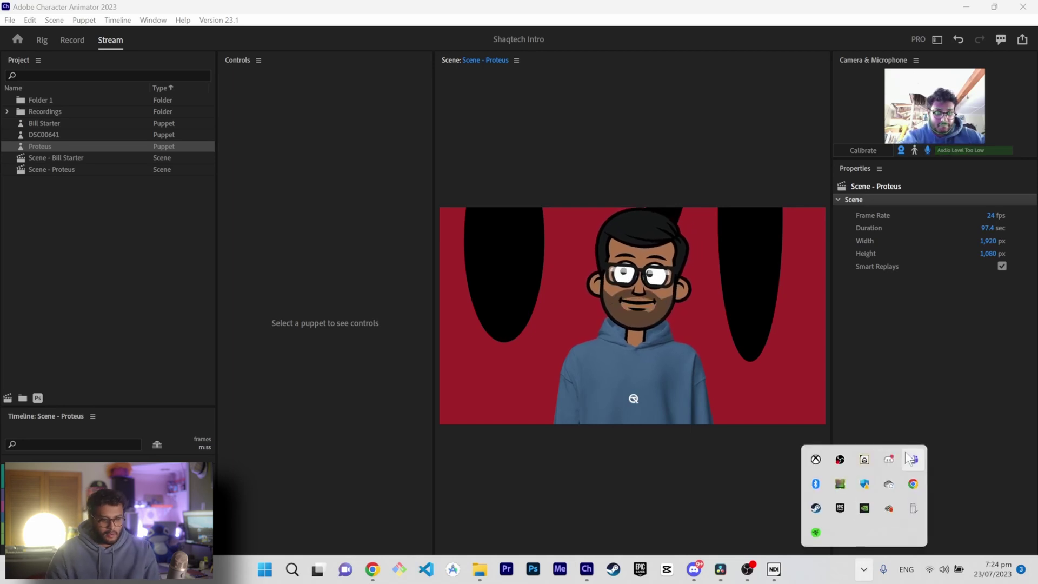
{"action": "left_click", "coordinate": [864, 460]}
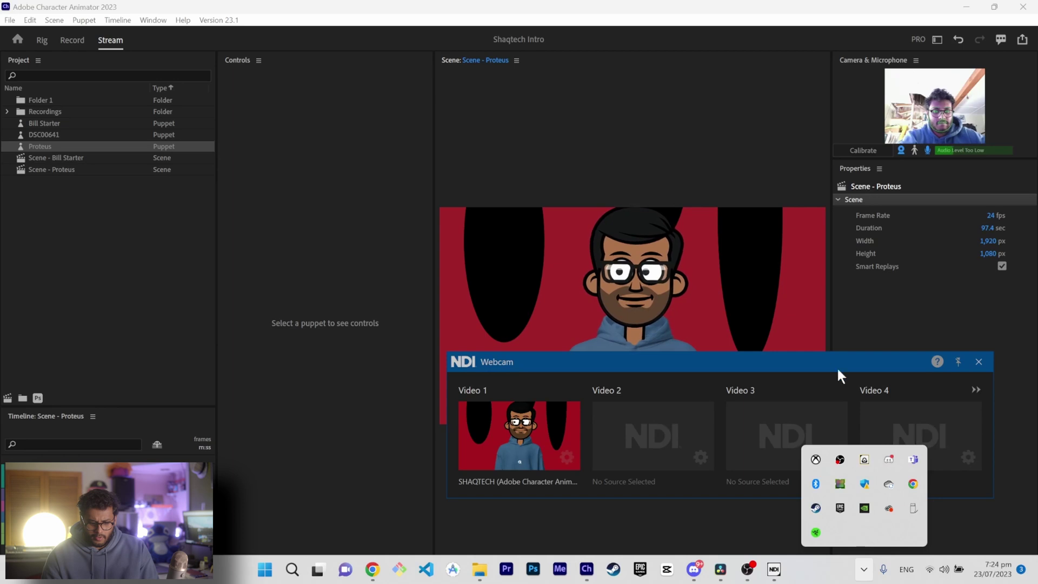
Close the NDI Webcam preview and open Chrome's jump list of recent sites
{"action": "left_click", "coordinate": [816, 359]}
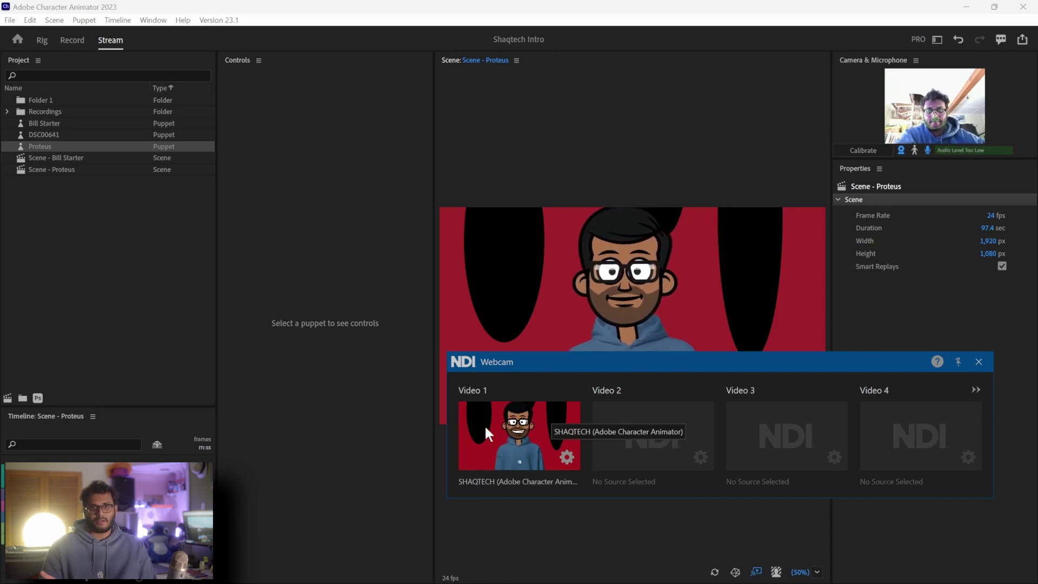
{"action": "mouse_move", "coordinate": [613, 573]}
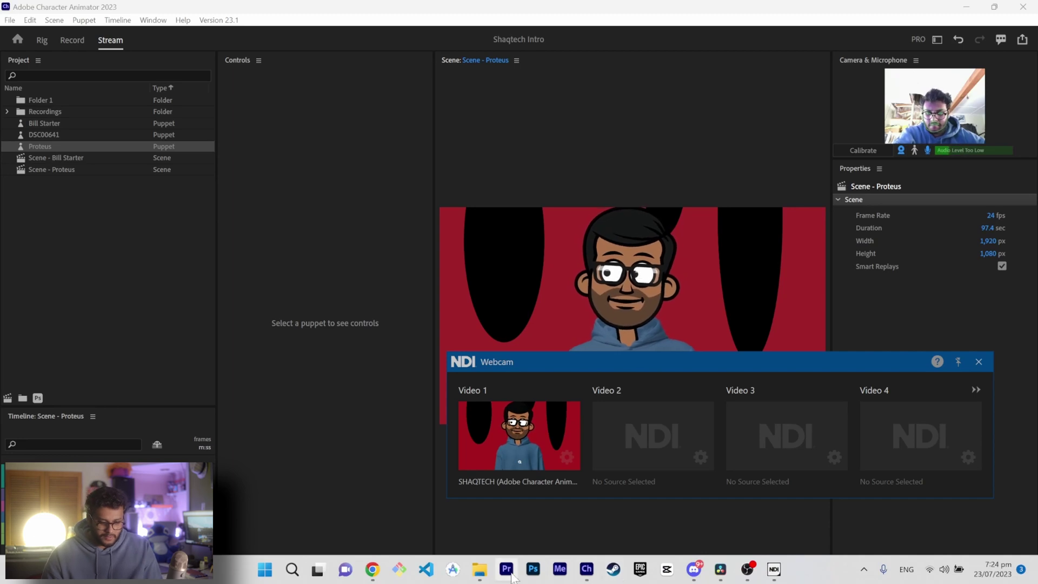
{"action": "left_click", "coordinate": [373, 570]}
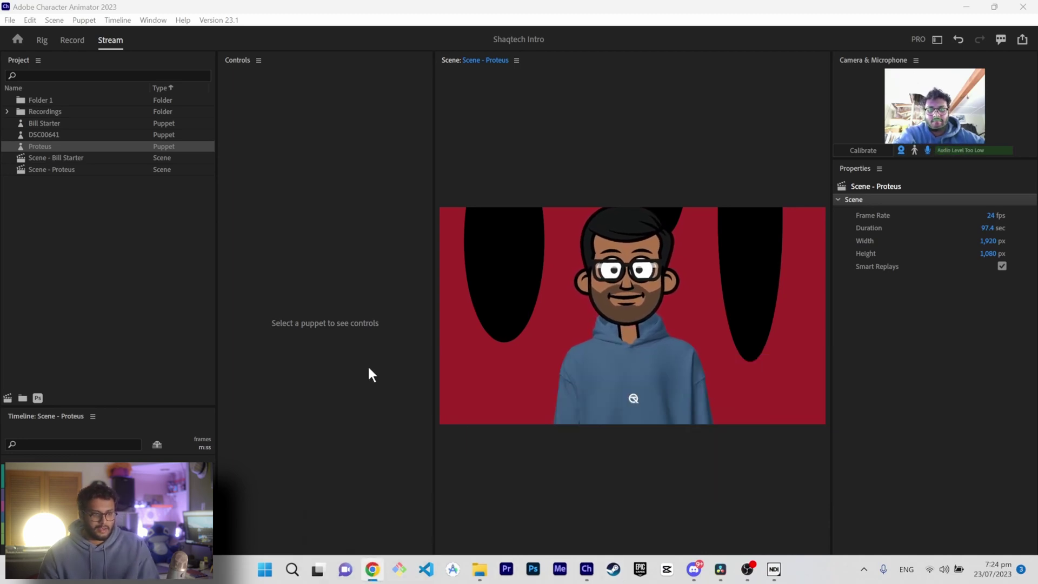
{"action": "left_click_drag", "start_coordinate": [371, 374], "coordinate": [367, 365]}
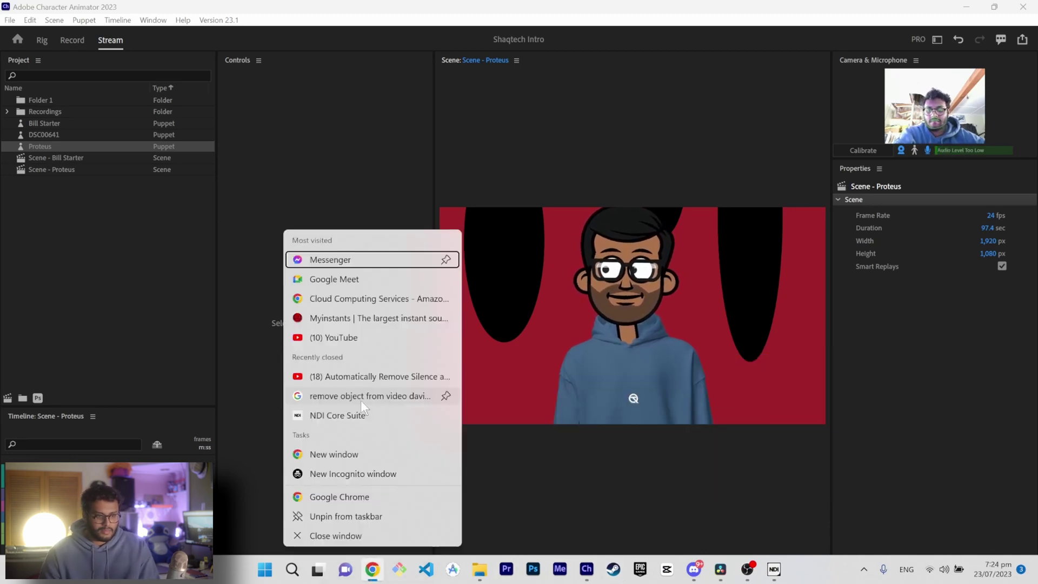
Start an instant Google Meet call showing the animated Proteus avatar as the camera, then dismiss the meeting-ready notice
{"action": "left_click", "coordinate": [326, 279]}
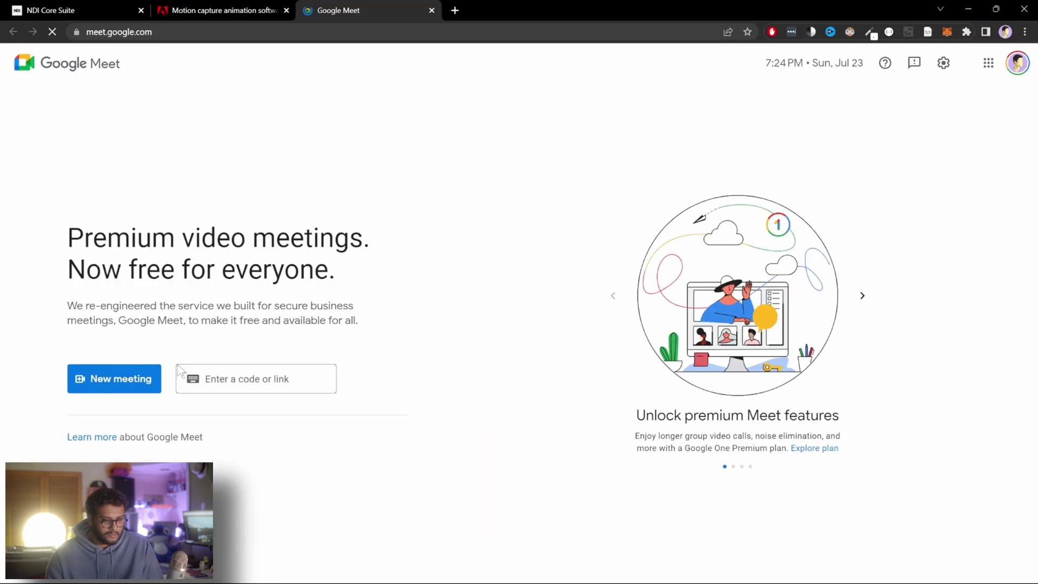
{"action": "left_click", "coordinate": [135, 387]}
{"action": "left_click", "coordinate": [136, 405]}
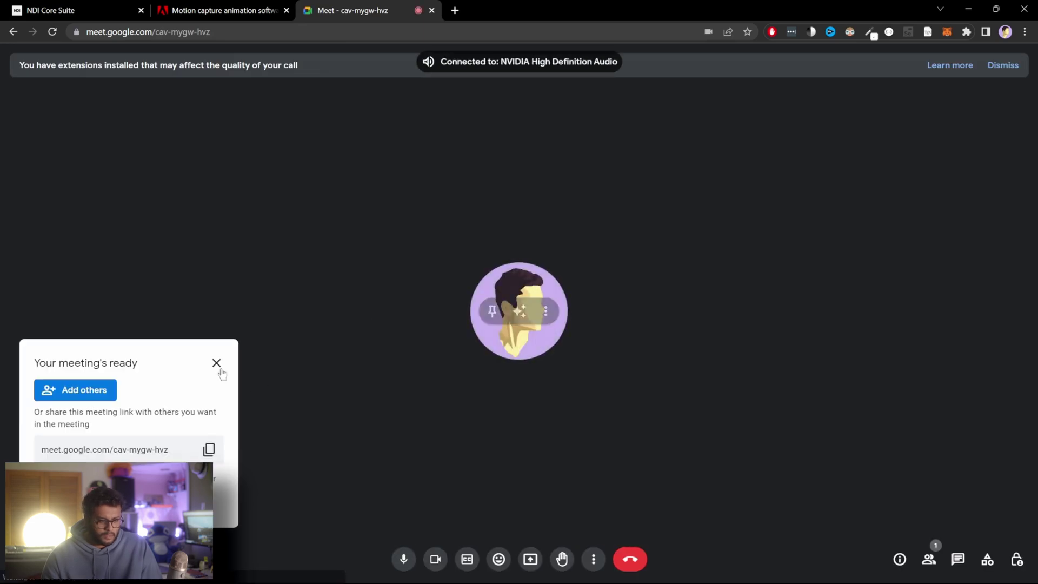
{"action": "left_click", "coordinate": [216, 363]}
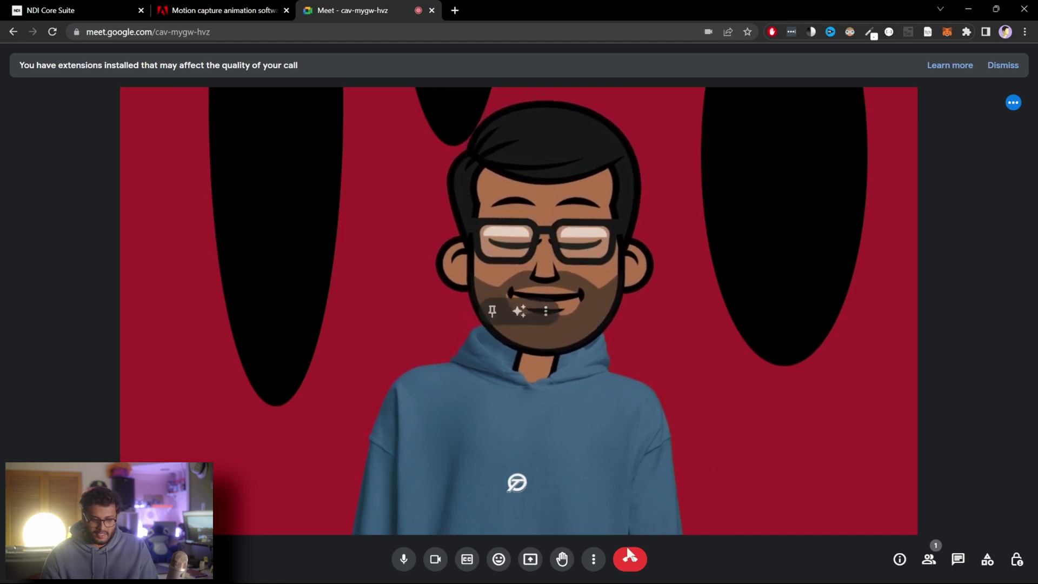
{"action": "left_click", "coordinate": [594, 559]}
{"action": "left_click", "coordinate": [614, 519]}
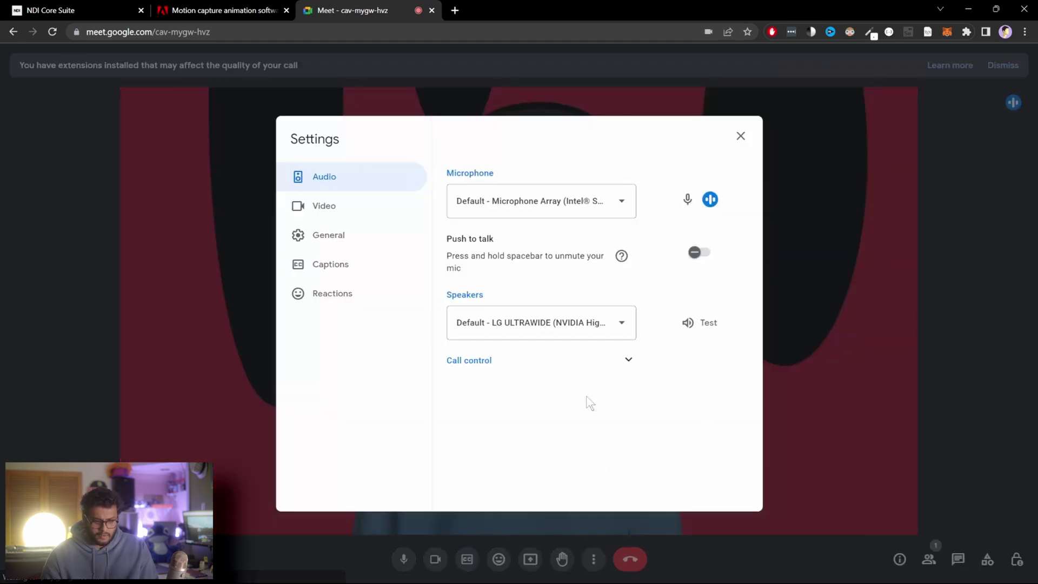
{"action": "left_click", "coordinate": [342, 214]}
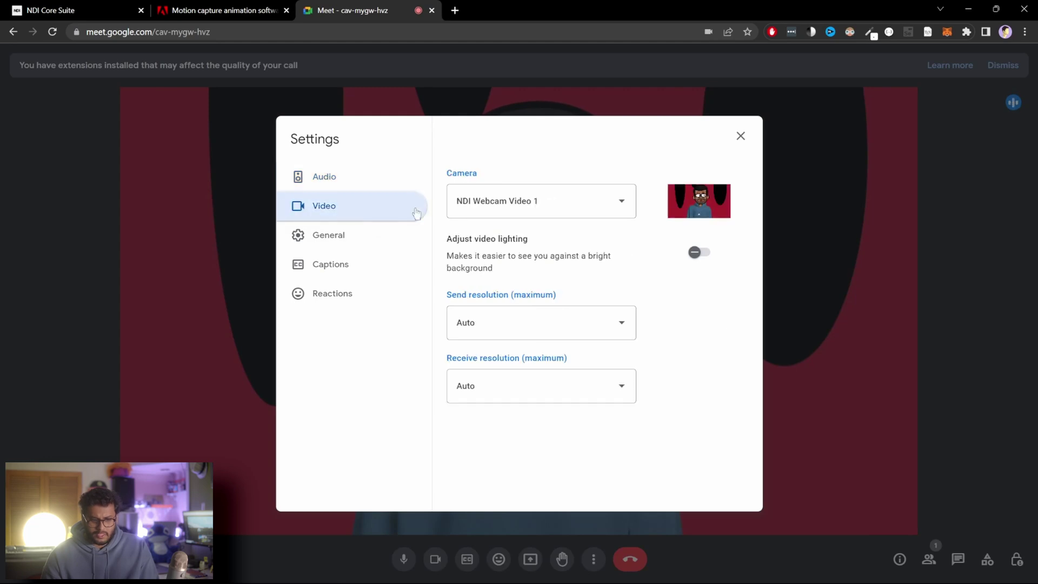
{"action": "left_click", "coordinate": [554, 188]}
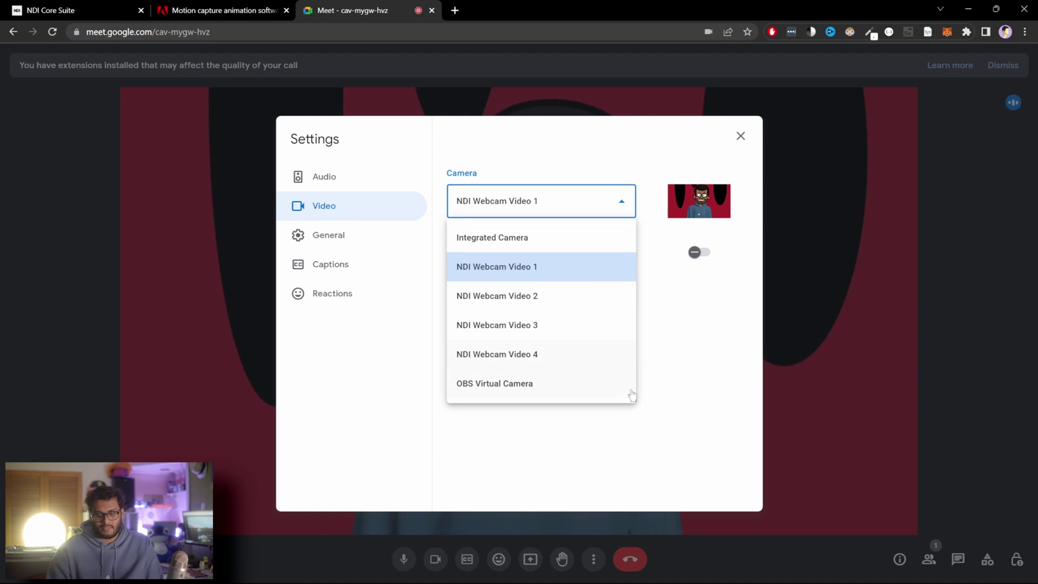
{"action": "left_click", "coordinate": [863, 569]}
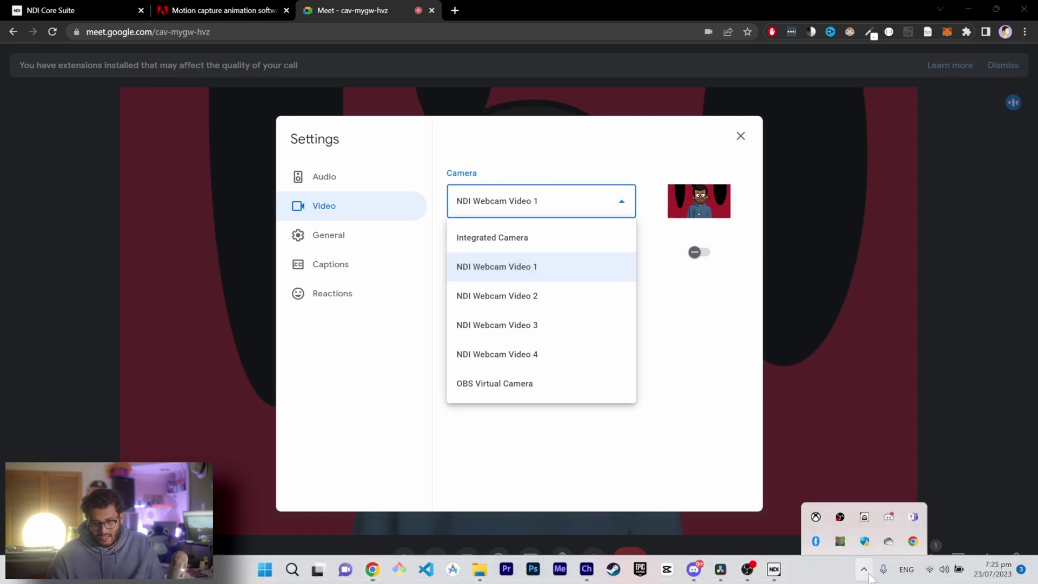
{"action": "left_click", "coordinate": [863, 458]}
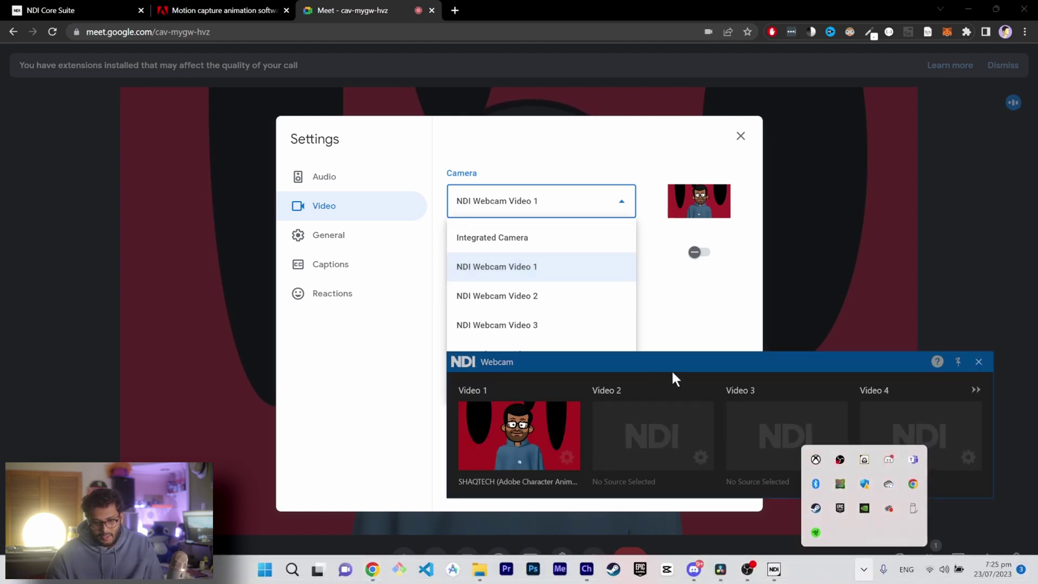
{"action": "left_click_drag", "start_coordinate": [666, 366], "coordinate": [669, 421]}
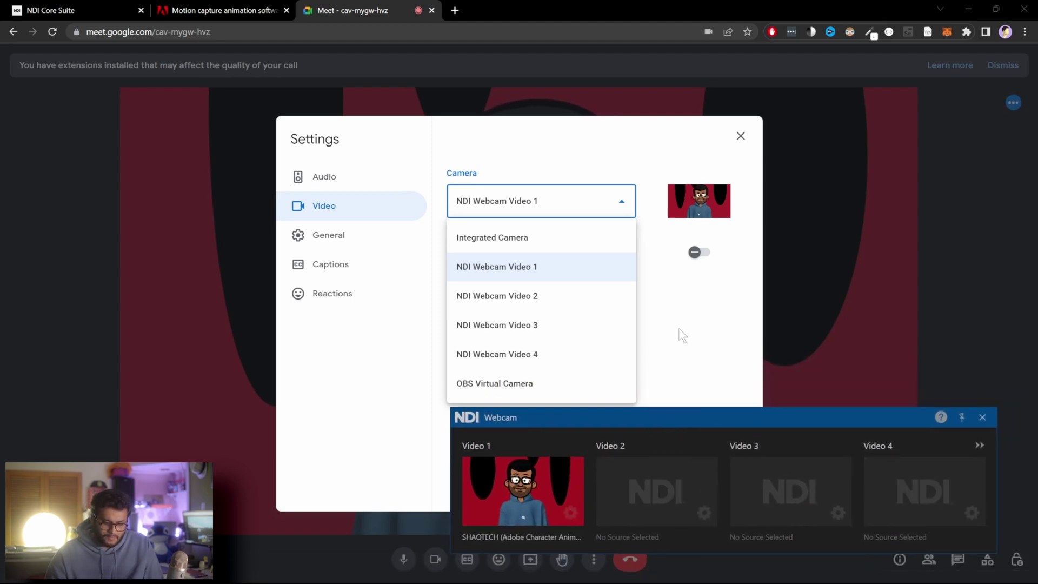
{"action": "left_click", "coordinate": [689, 346]}
{"action": "left_click", "coordinate": [563, 208]}
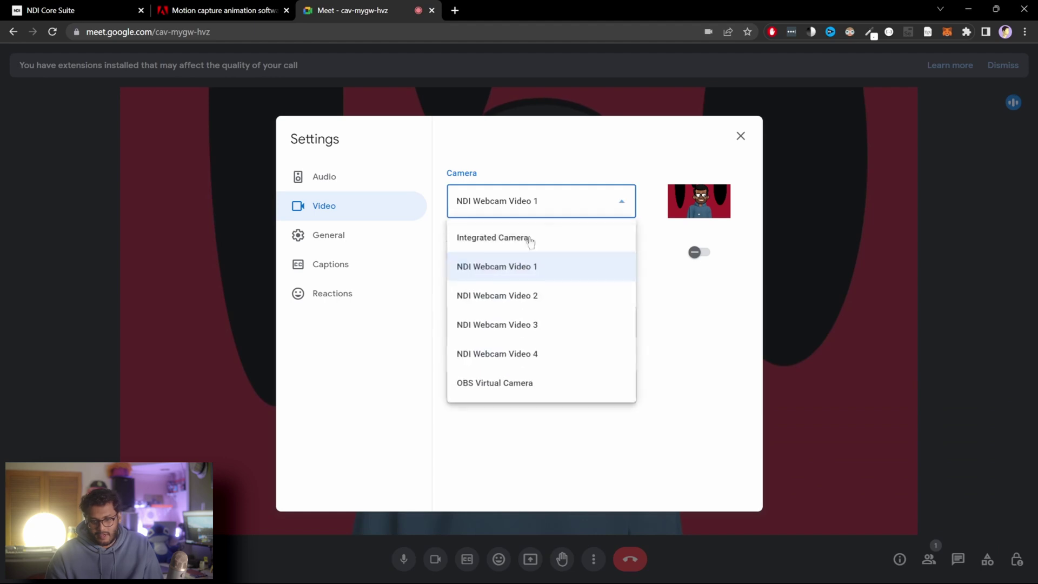
{"action": "left_click", "coordinate": [644, 164]}
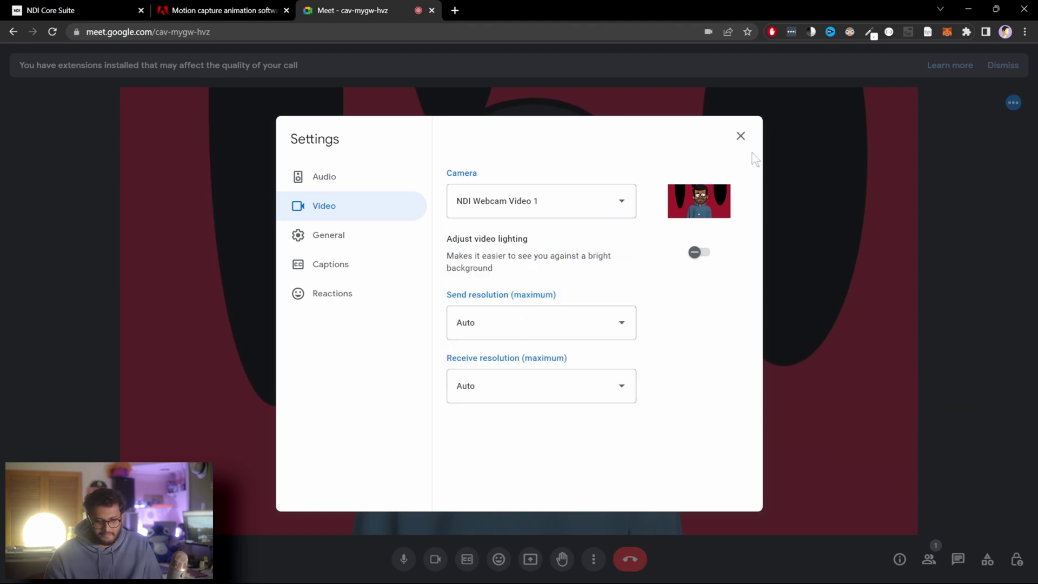
{"action": "left_click", "coordinate": [740, 136]}
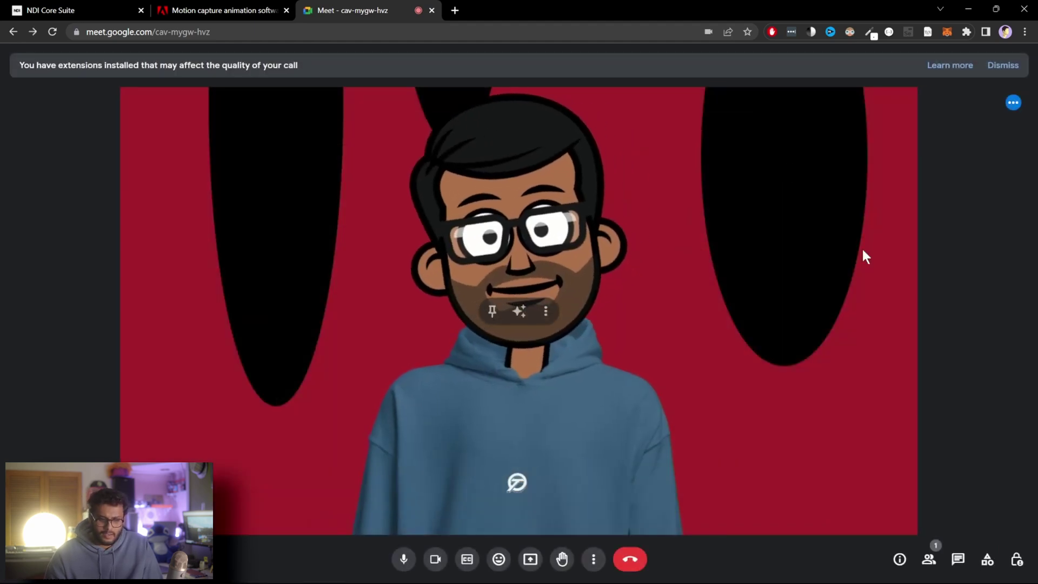